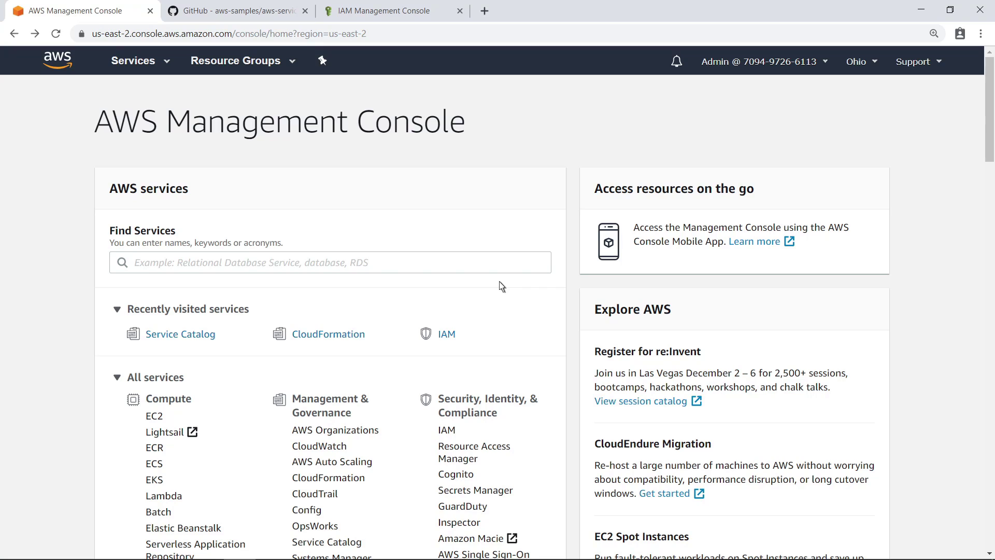
Check that Service Catalog's admin product list is empty, then show the reference architectures GitHub repo.
click(210, 345)
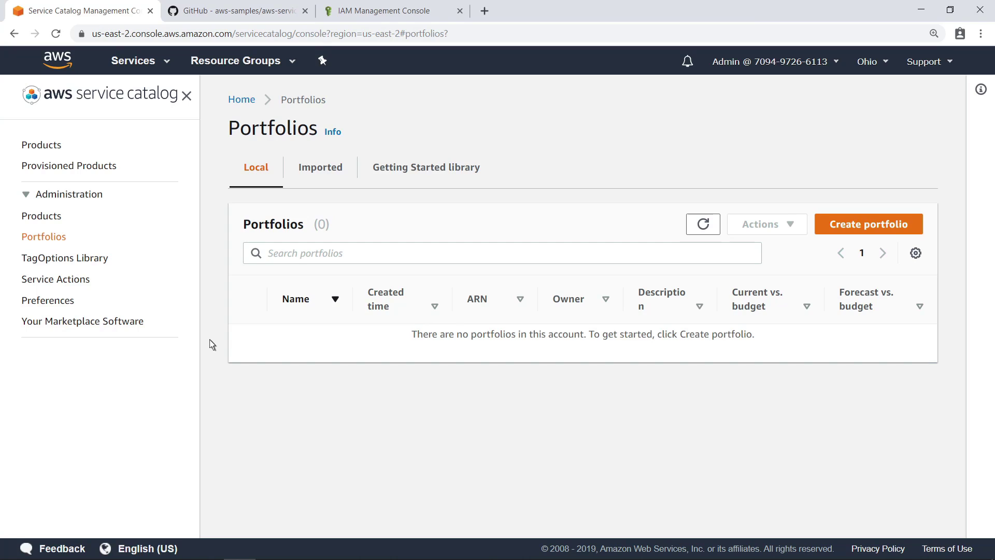
click(41, 216)
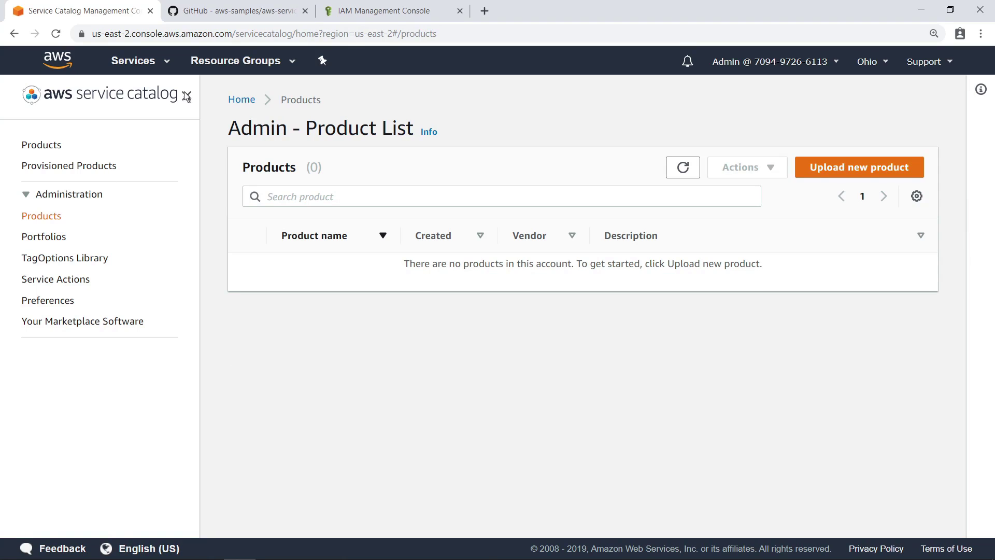
click(258, 11)
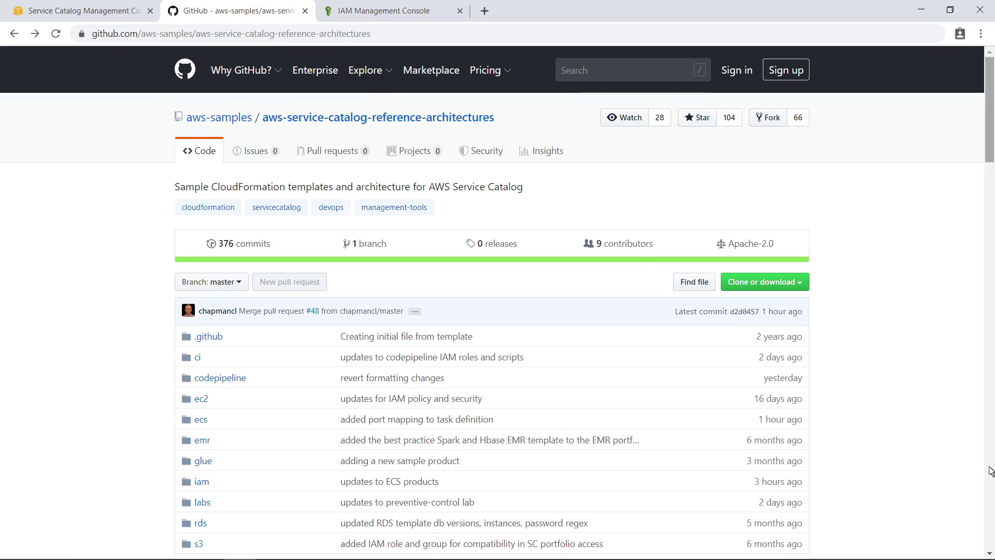
scroll(990, 470, down, 3)
scroll(990, 470, down, 3)
scroll(990, 470, down, 4)
scroll(991, 470, down, 3)
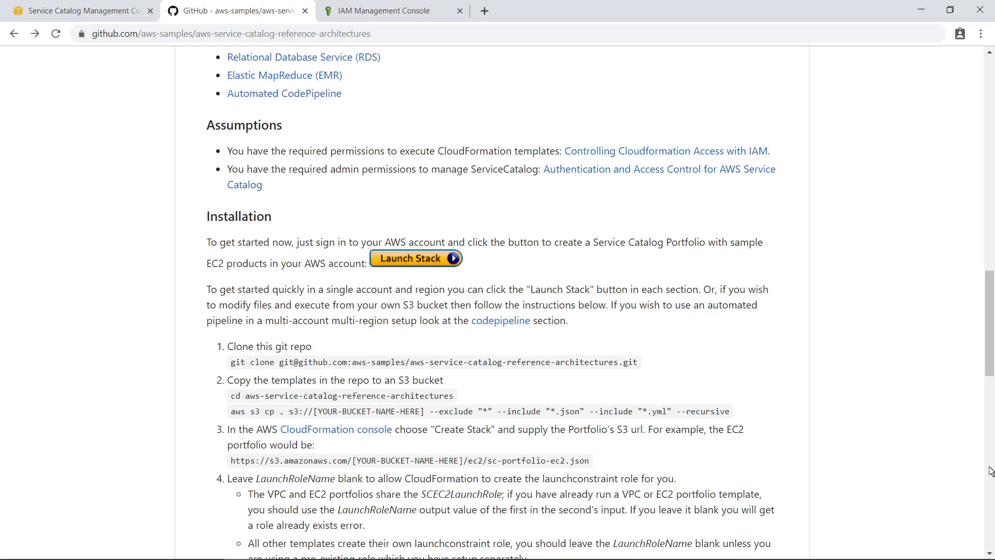
Launch the EC2 portfolio stack as ServiceCatalogEC2ReferenceArchitecture with LinkedRole1 set to Admin.
click(443, 265)
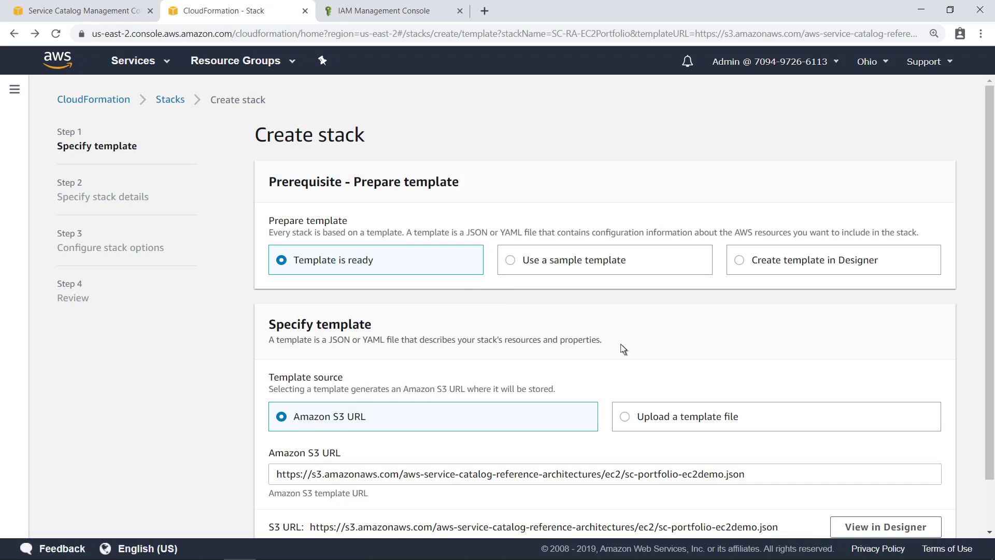
scroll(992, 517, down, 2)
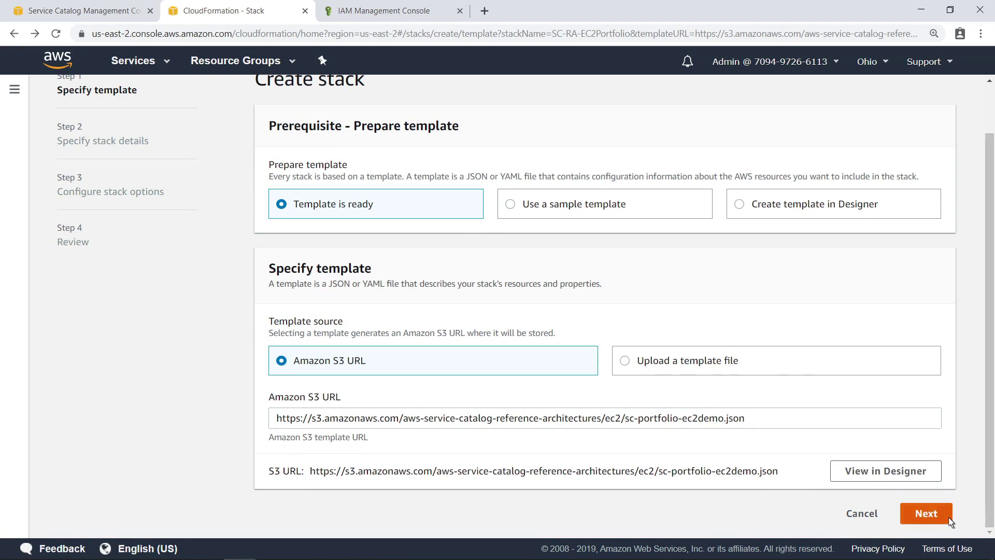
click(948, 517)
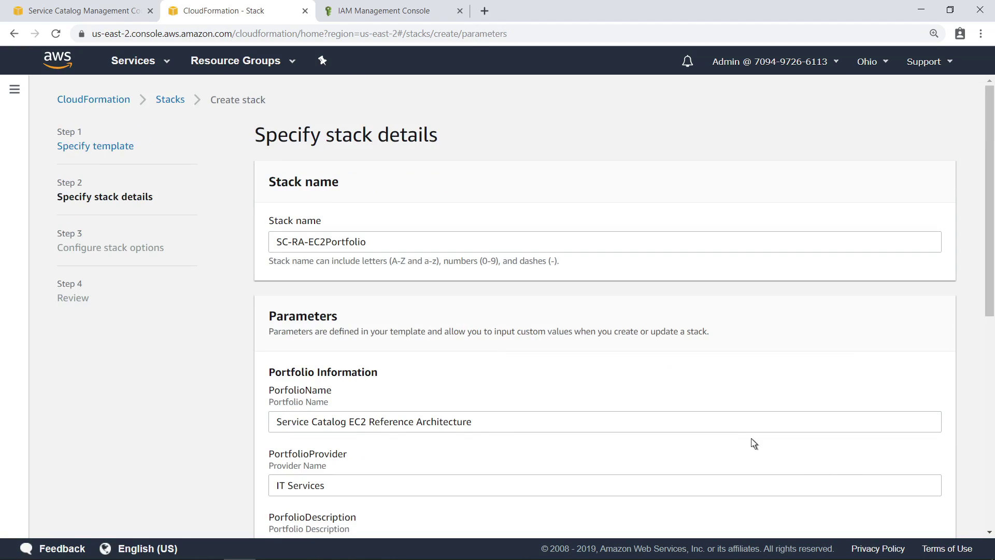
triple_click(296, 242)
text(ServiceCat)
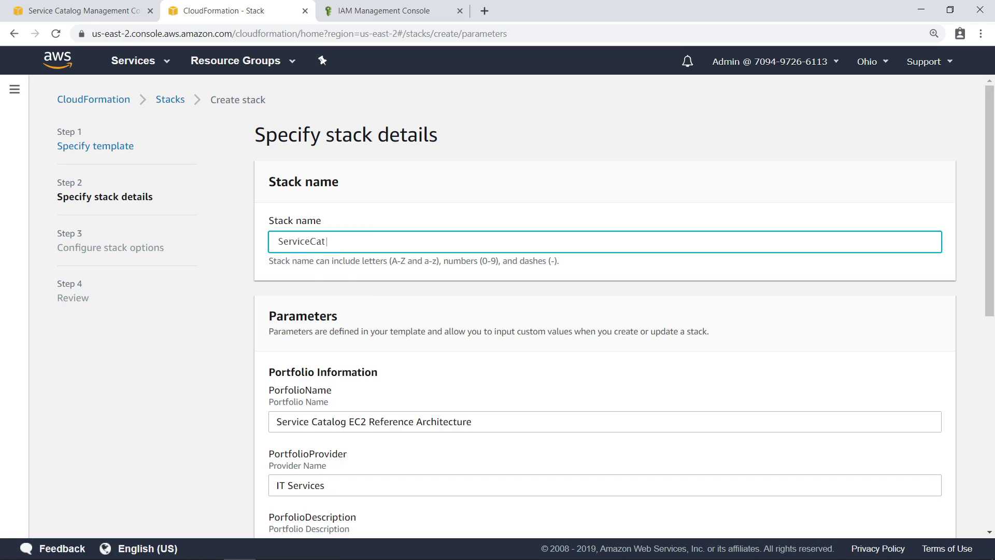
text(alogEC2ReferenceArchitecture)
click(276, 254)
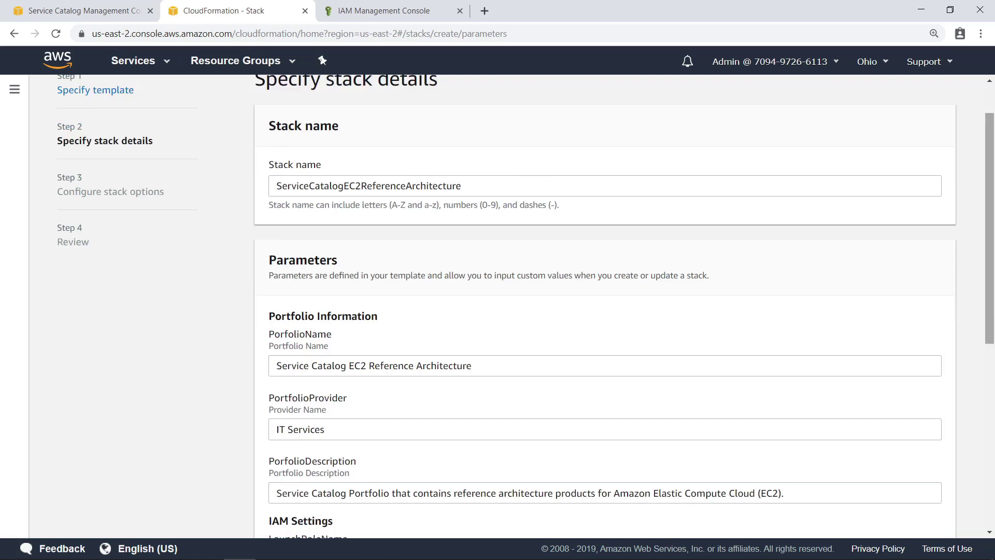
drag(989, 296, 990, 455)
scroll(604, 311, down, 2)
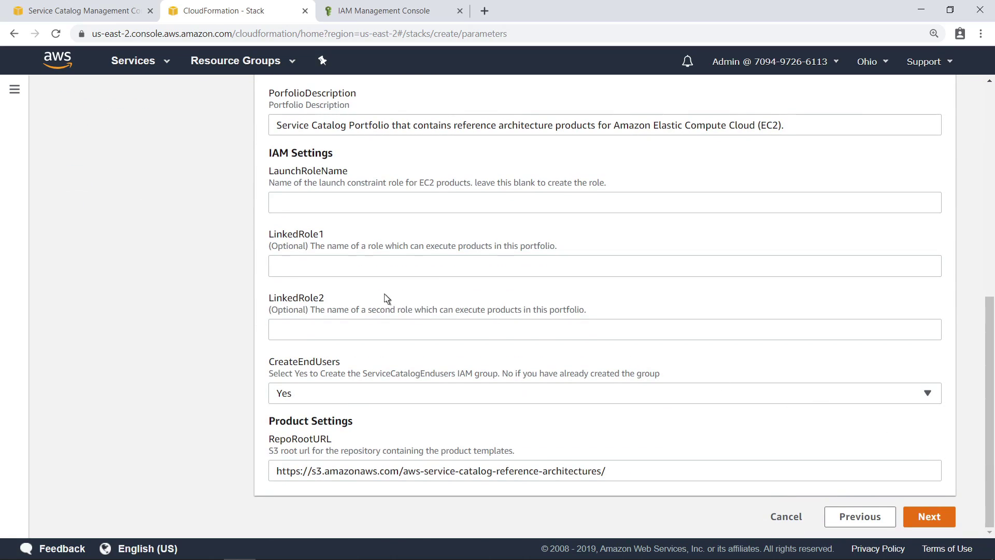
click(288, 267)
text(Admin)
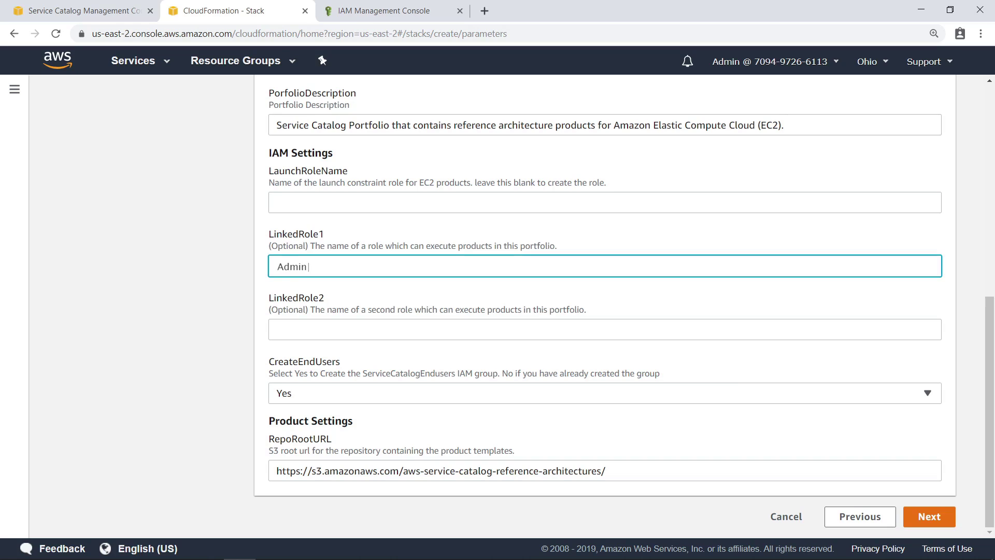
click(292, 278)
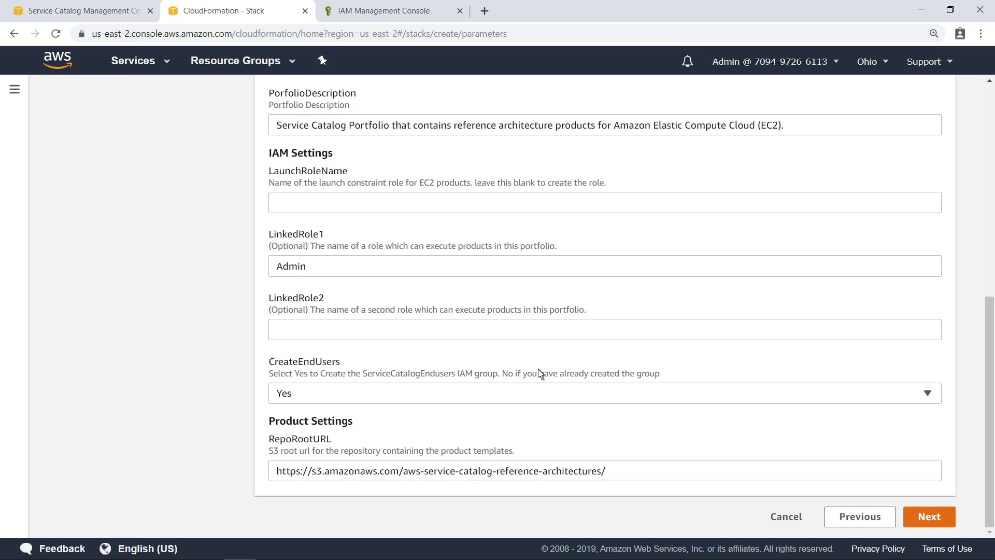
click(907, 516)
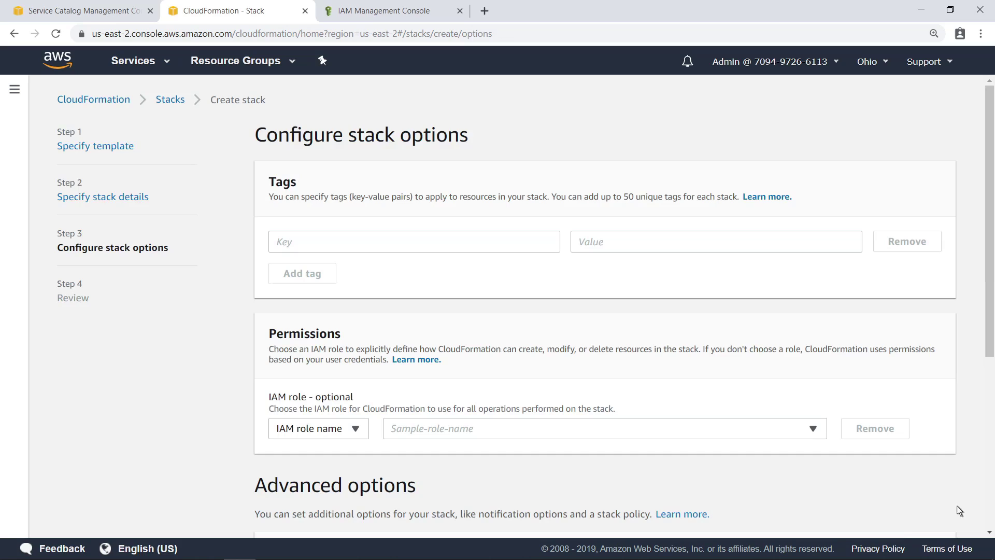
Acknowledge custom-named IAM resources and CAPABILITY_AUTO_EXPAND, then create the stack.
click(991, 501)
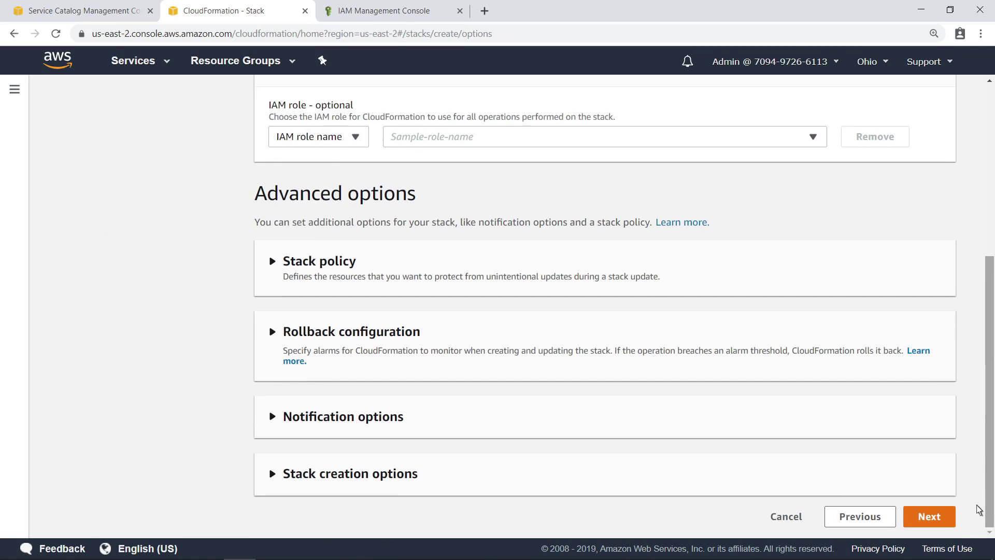
click(955, 520)
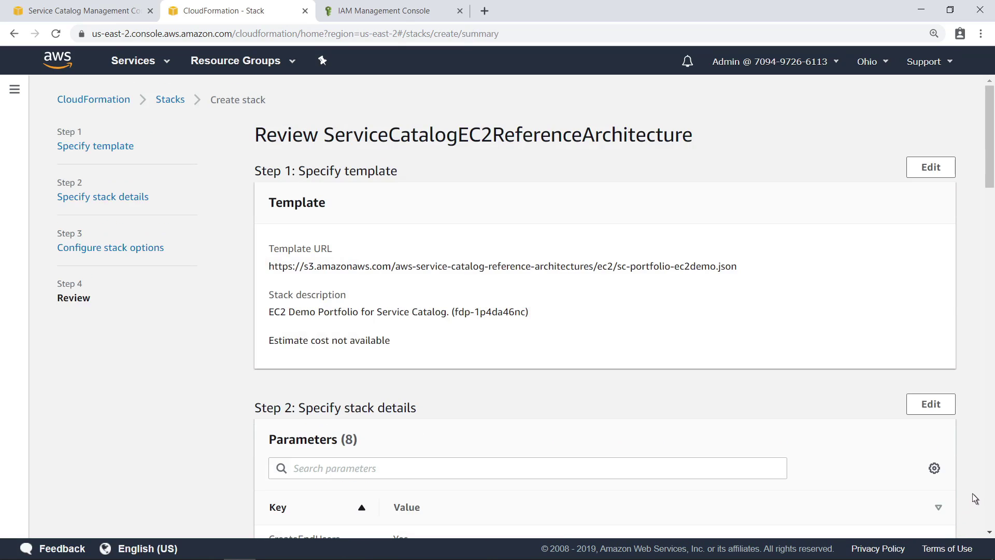
click(991, 476)
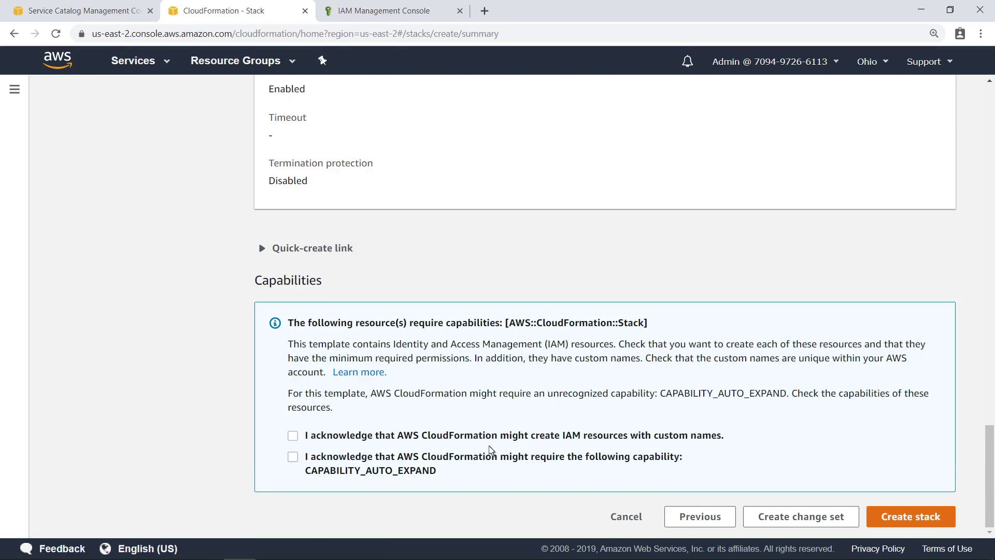
click(294, 437)
click(292, 457)
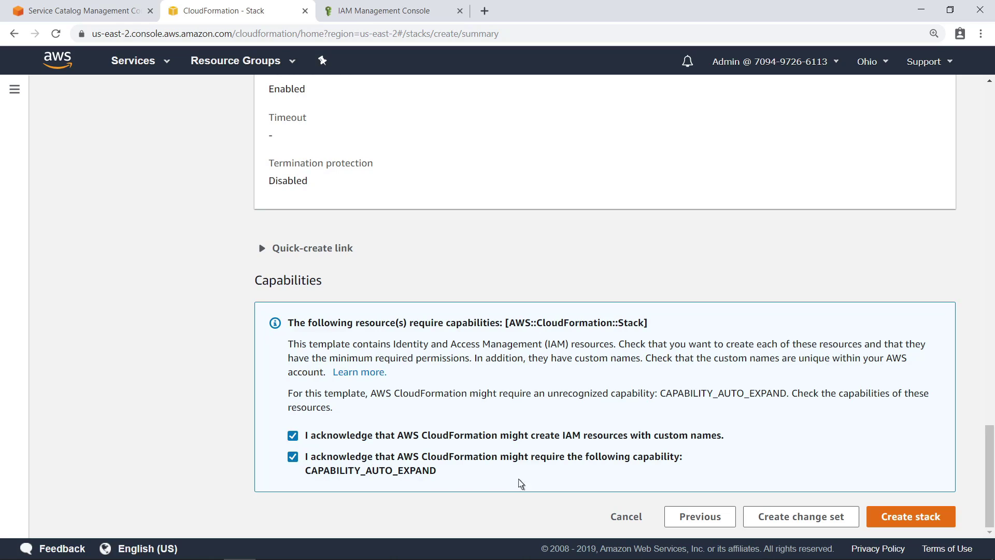
click(876, 516)
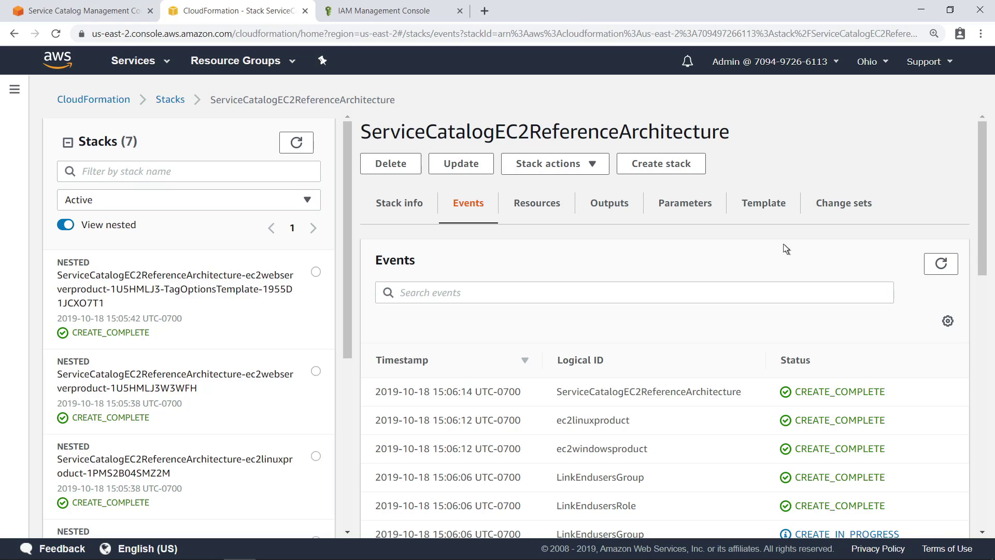
click(537, 203)
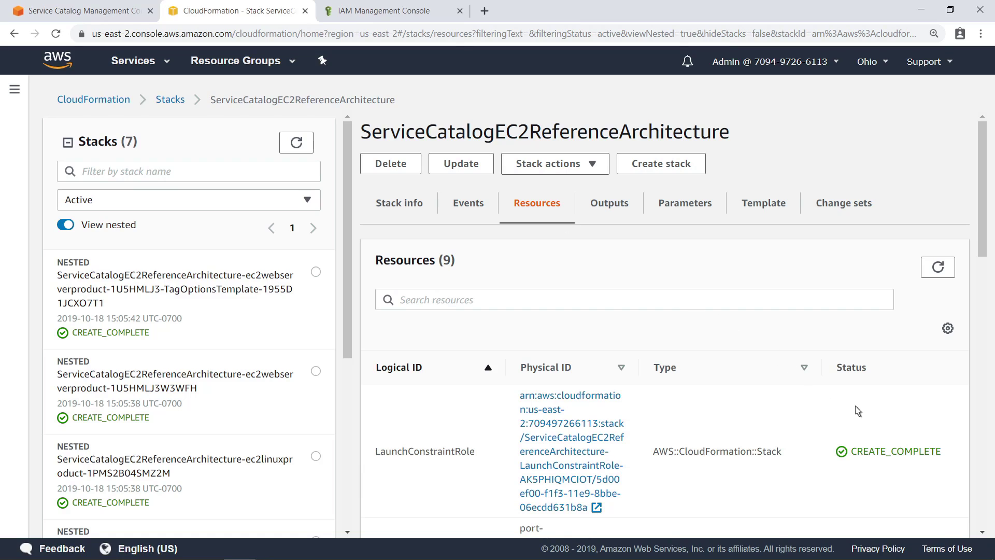
scroll(986, 492, down, 1)
scroll(665, 397, down, 3)
scroll(665, 397, down, 3)
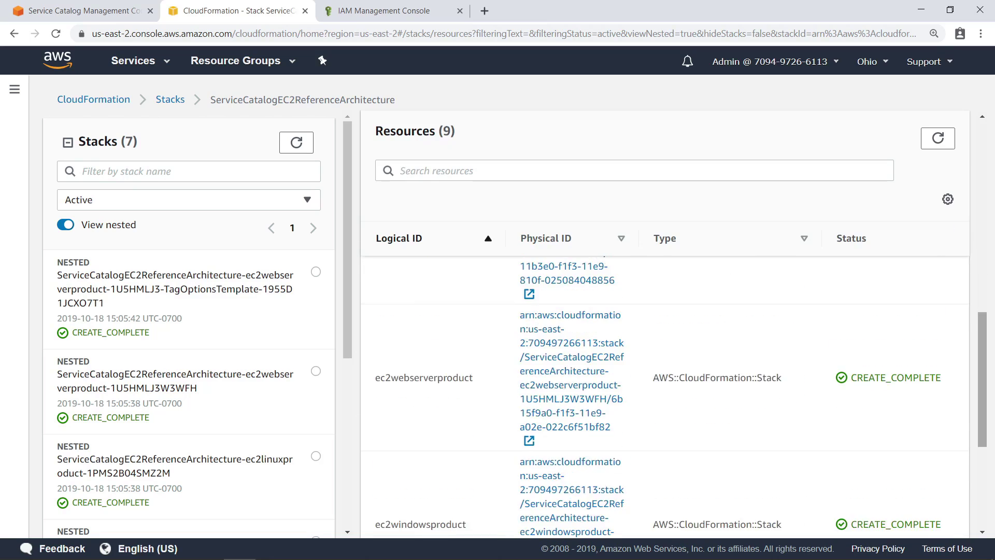
scroll(664, 397, down, 2)
scroll(665, 397, down, 1)
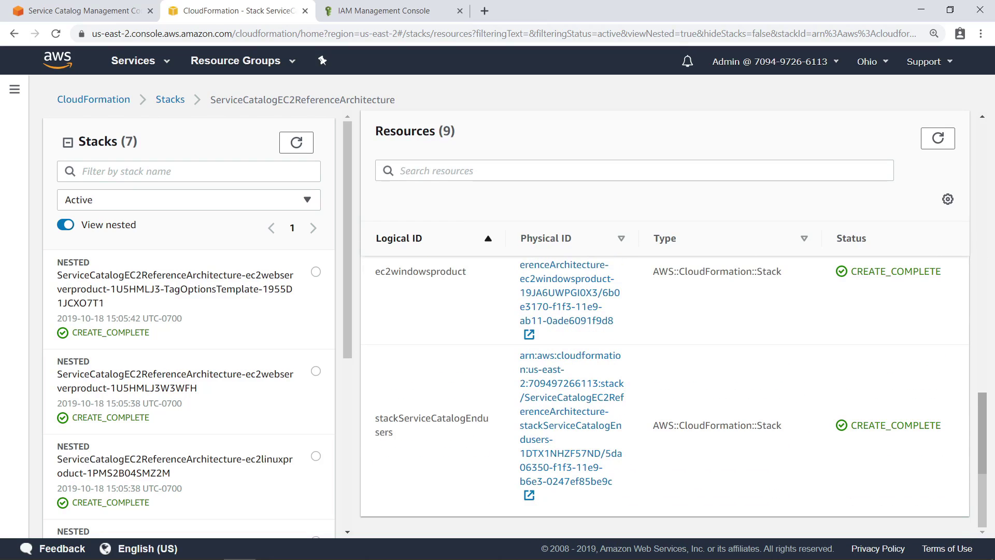
Review SCEC2LaunchRole's permissions and trust relationships in IAM, then return to Service Catalog.
click(417, 19)
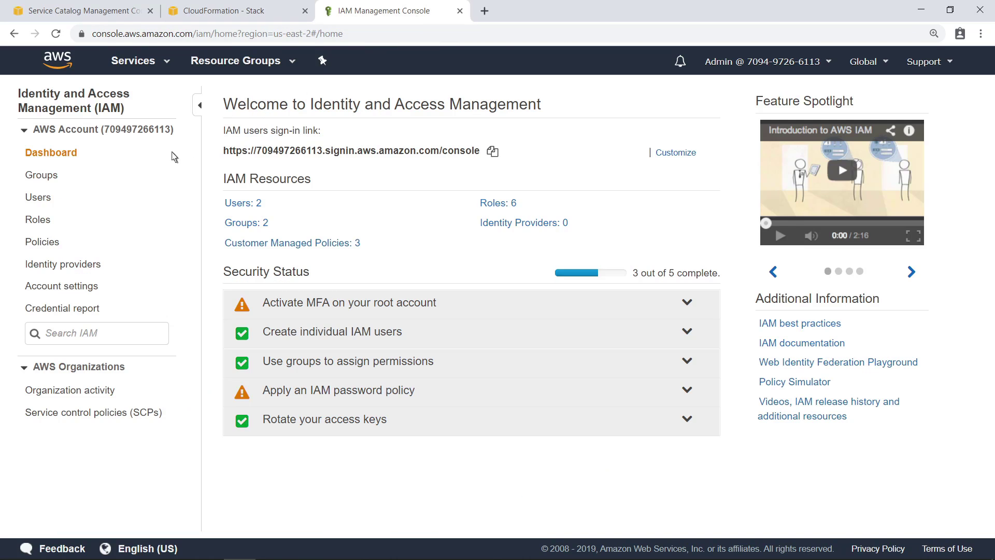
click(37, 220)
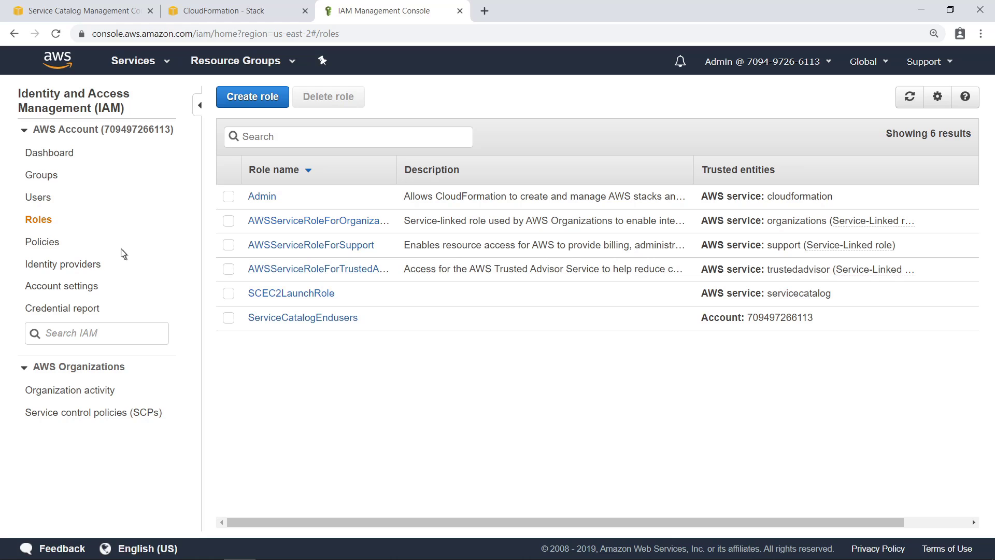
click(252, 294)
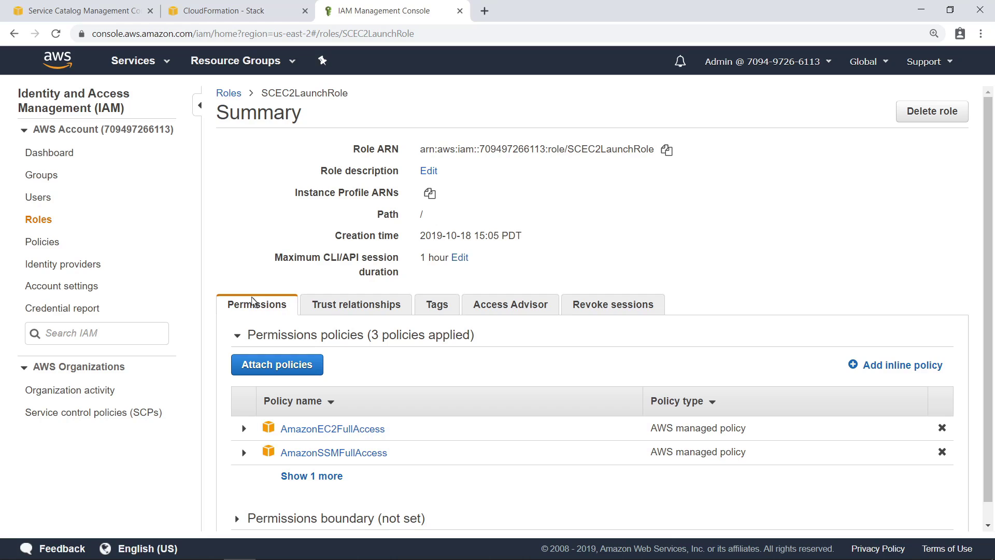
click(305, 306)
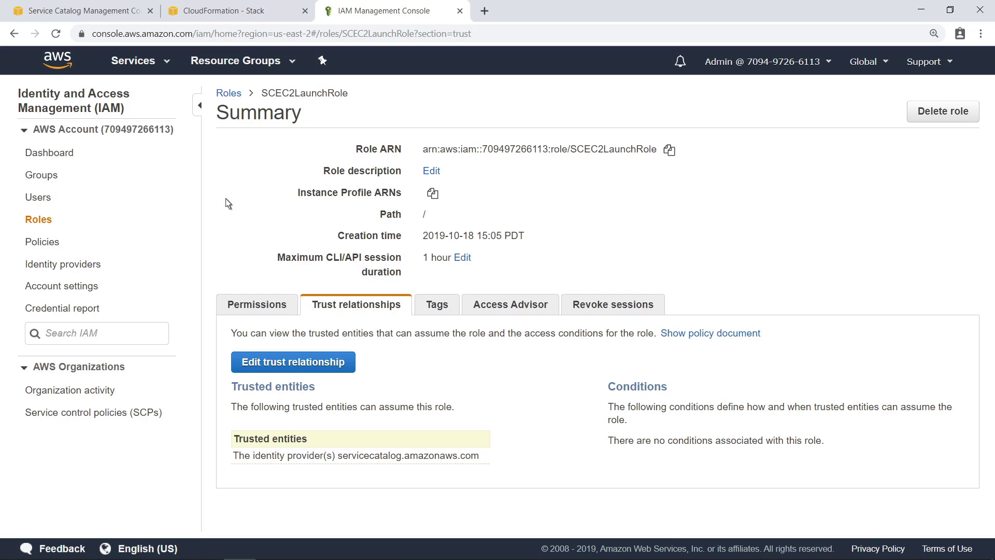
click(89, 12)
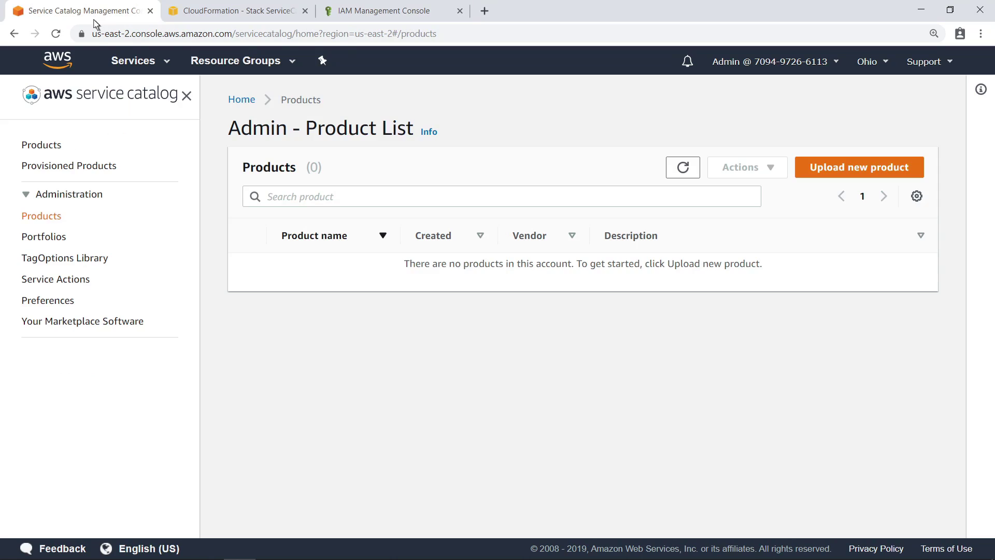
Refresh the product list to show the three EC2 products, then list the portfolios.
click(677, 172)
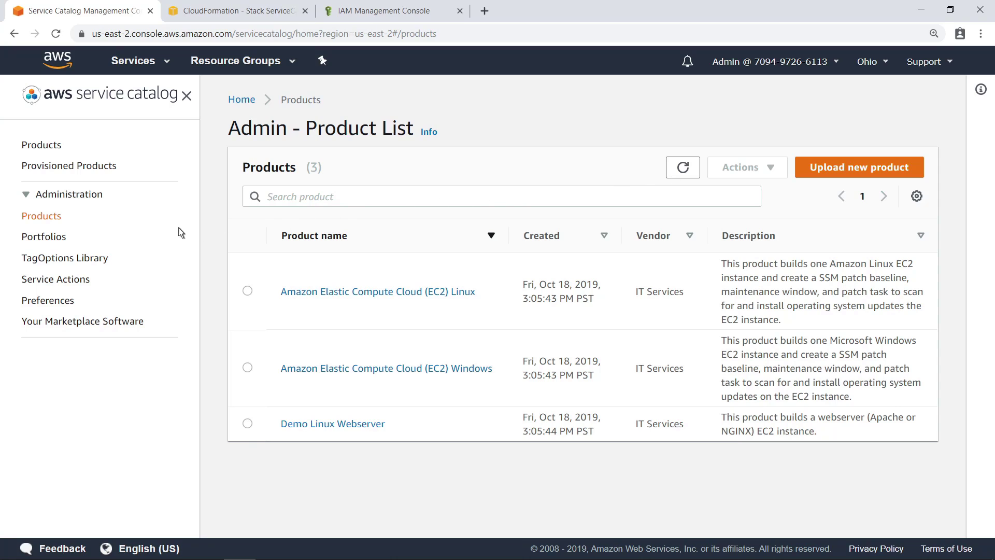
click(60, 241)
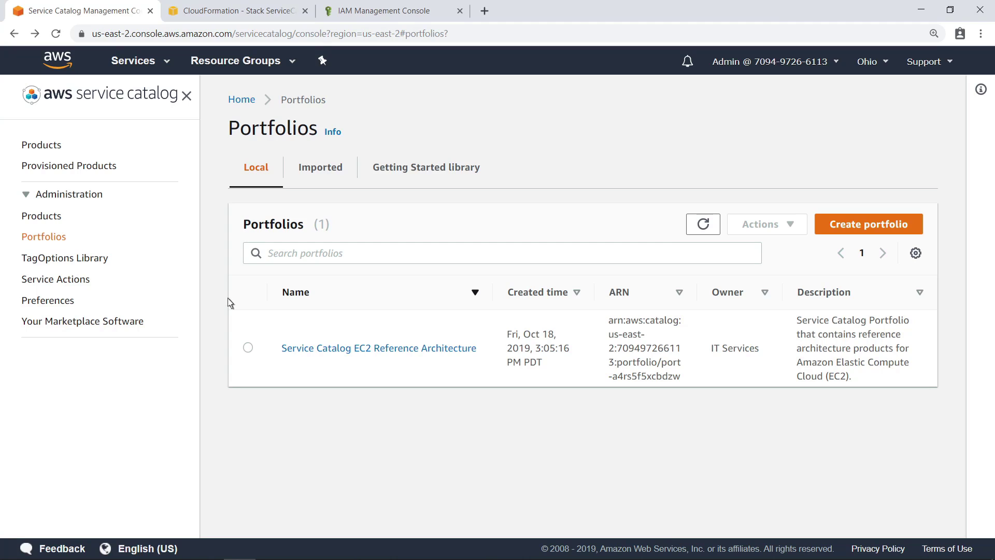
Show the EC2 Reference Architecture portfolio's users, groups and roles: Admin and ServiceCatalogEndusers.
click(385, 350)
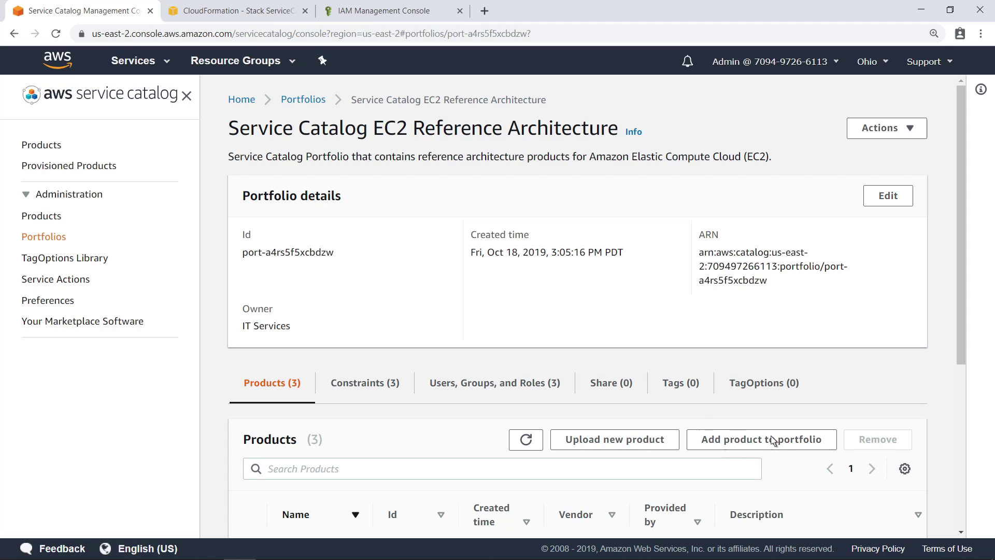
scroll(962, 483, down, 2)
scroll(962, 466, down, 2)
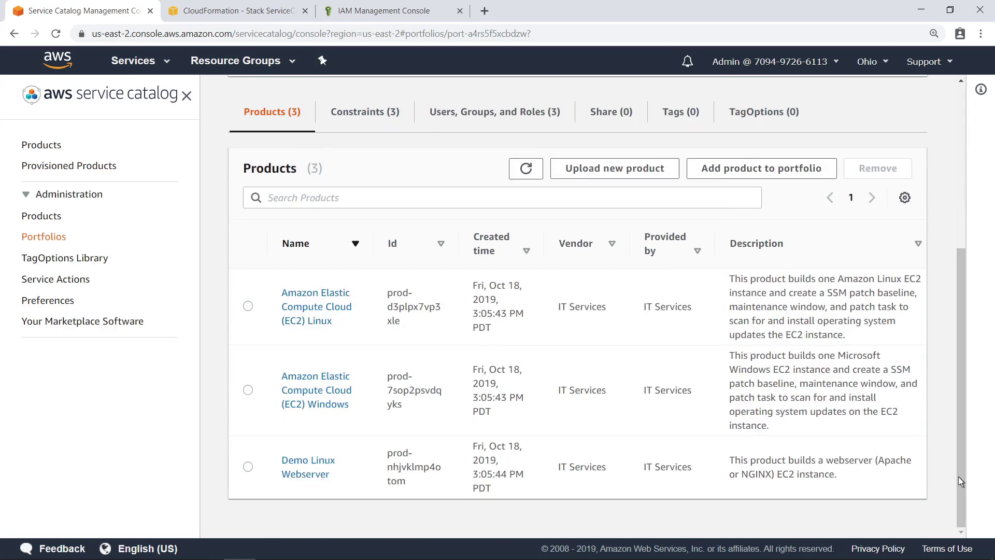
click(479, 113)
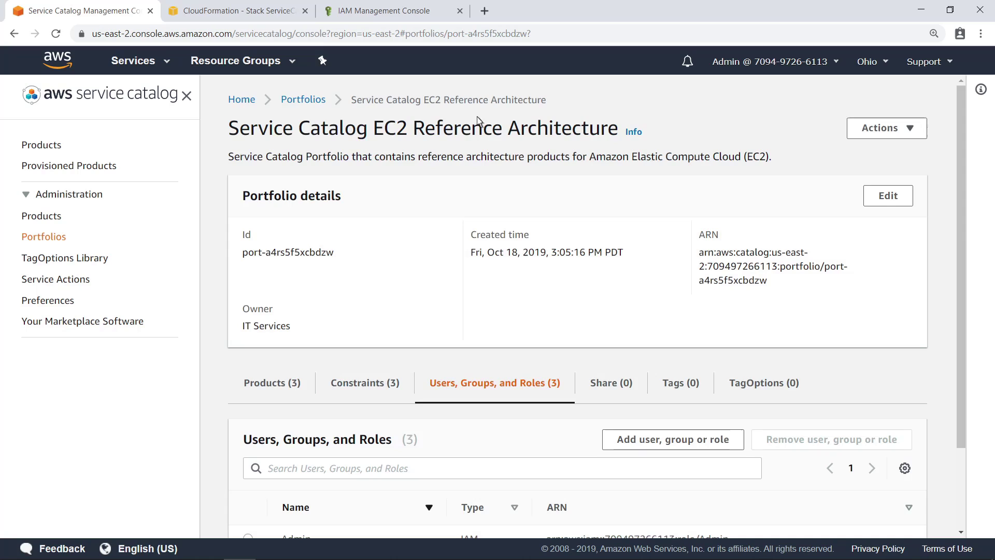
scroll(965, 496, down, 2)
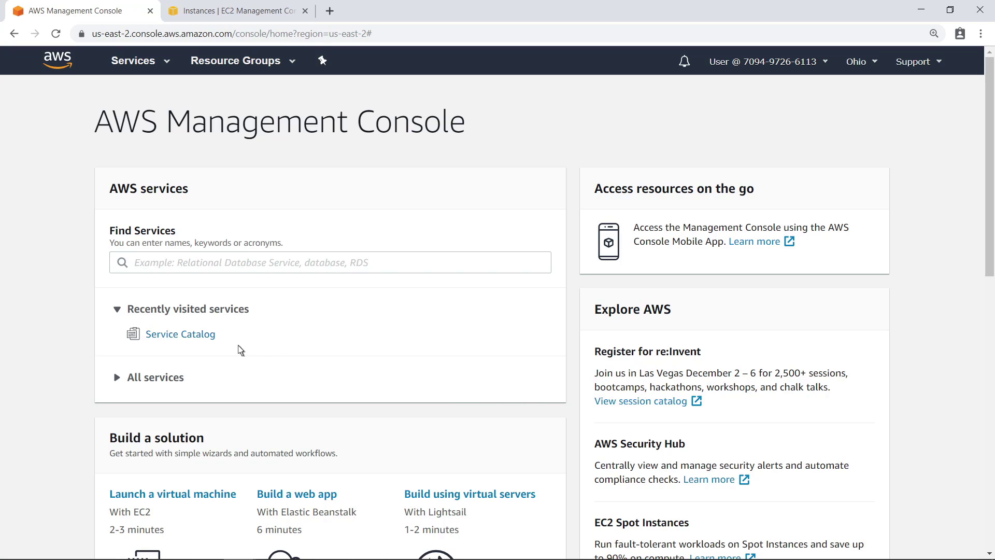
As the end user, view the Demo Linux Webserver product in Service Catalog.
click(209, 341)
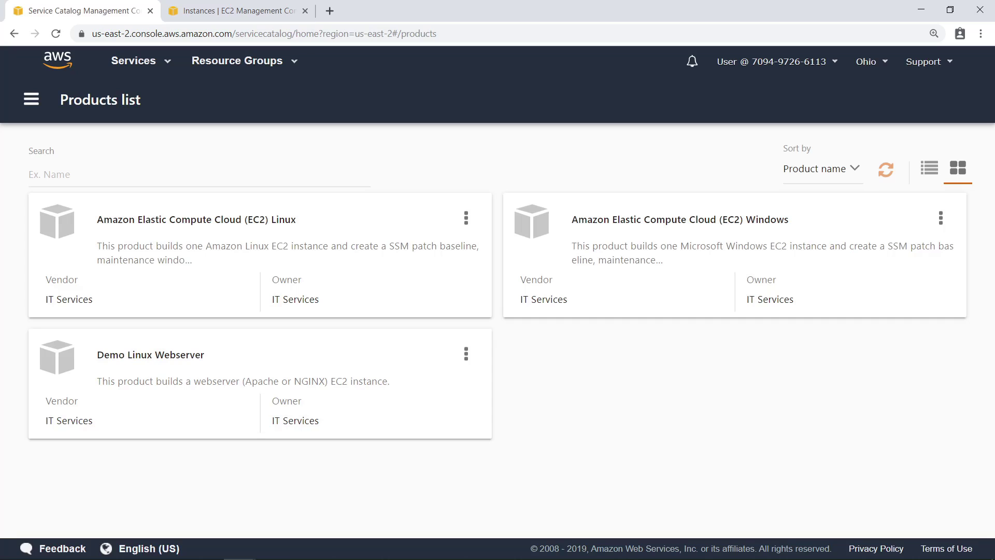
click(187, 358)
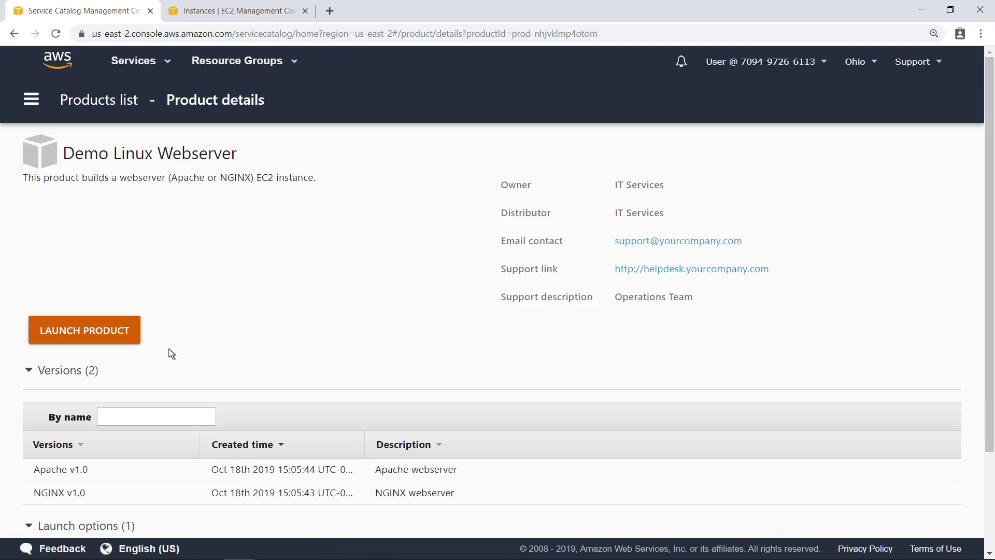
Start launching Demo Linux Webserver named SampleWebServer with the Apache v1.0 version.
click(131, 337)
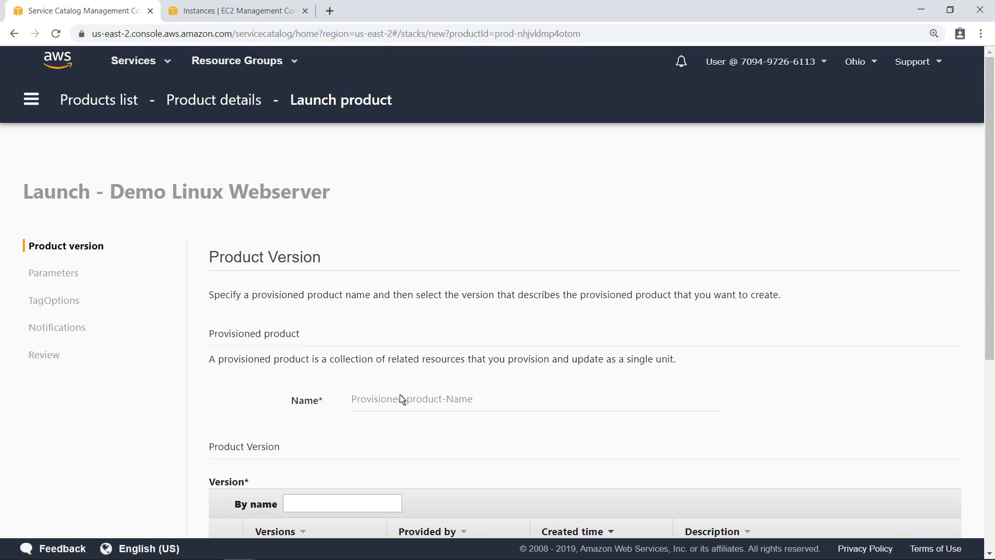
click(400, 397)
text(SampleWebServer)
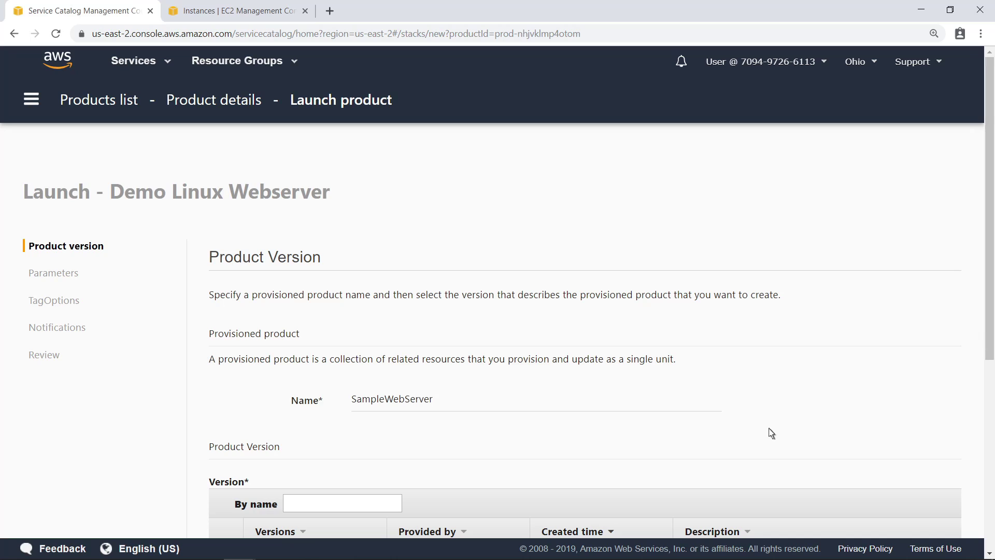
click(990, 453)
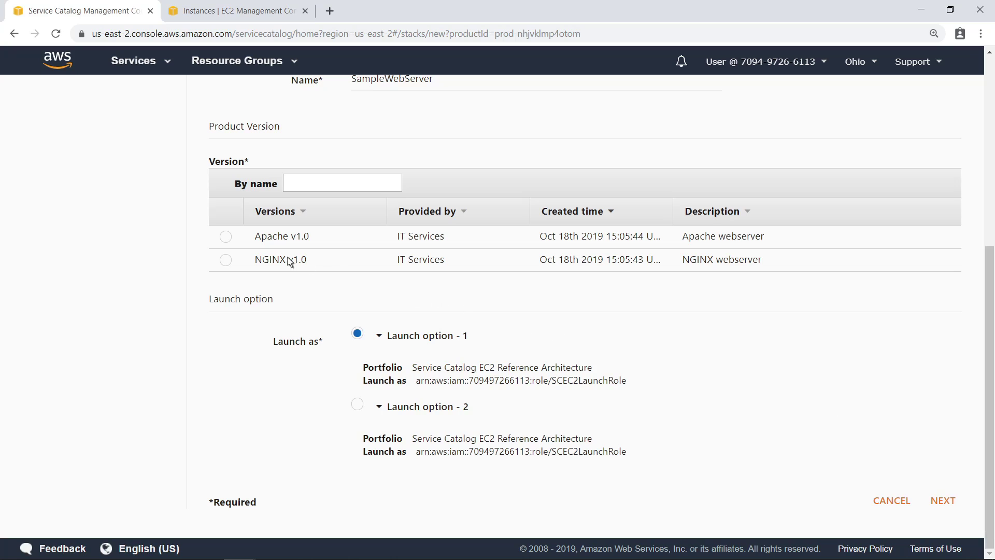
click(225, 241)
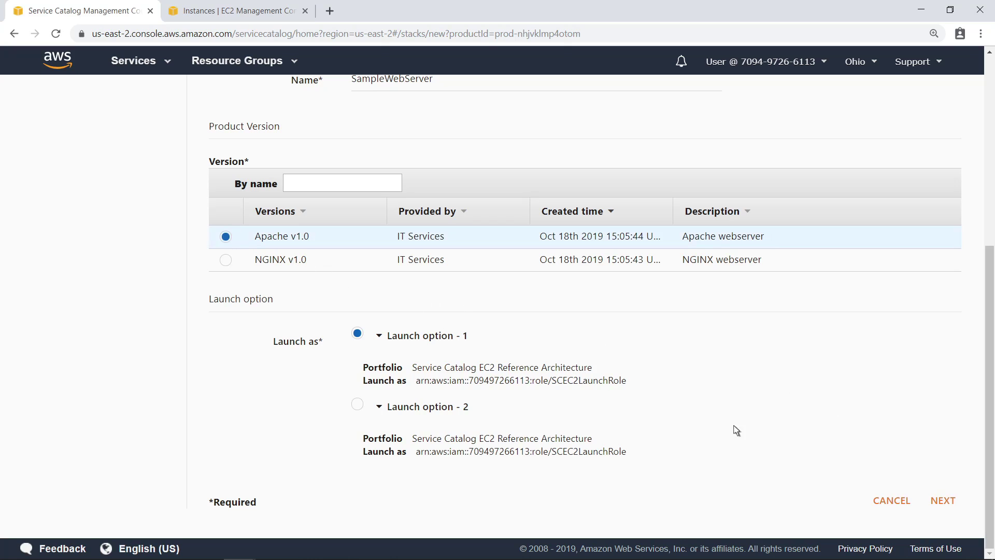
click(940, 500)
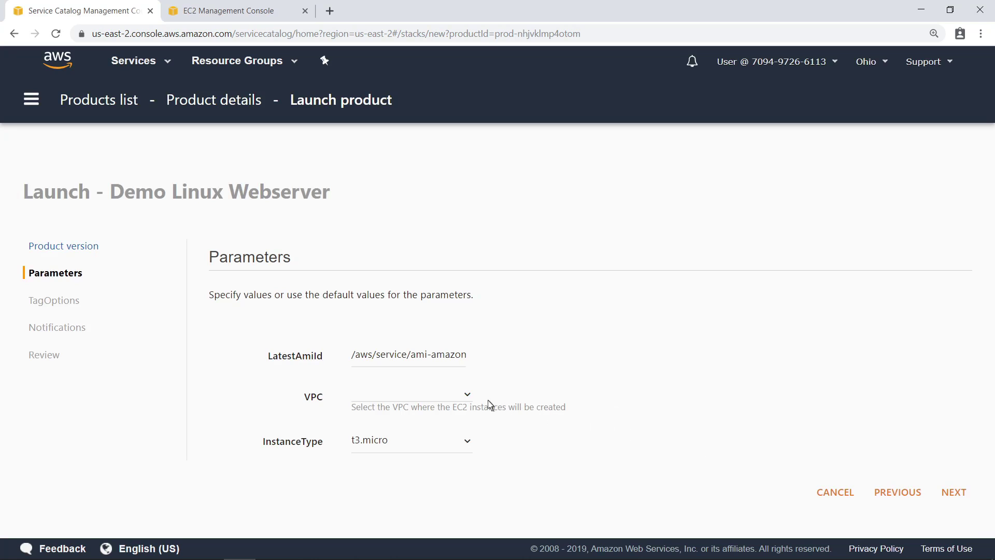
Choose vpc-215baa4a as the VPC and continue to TagOptions.
click(467, 398)
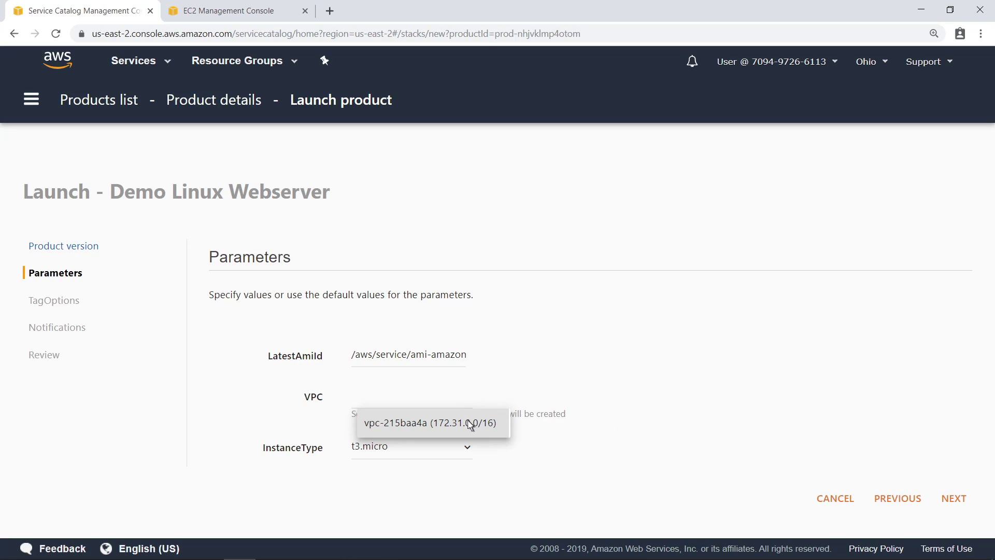
click(470, 427)
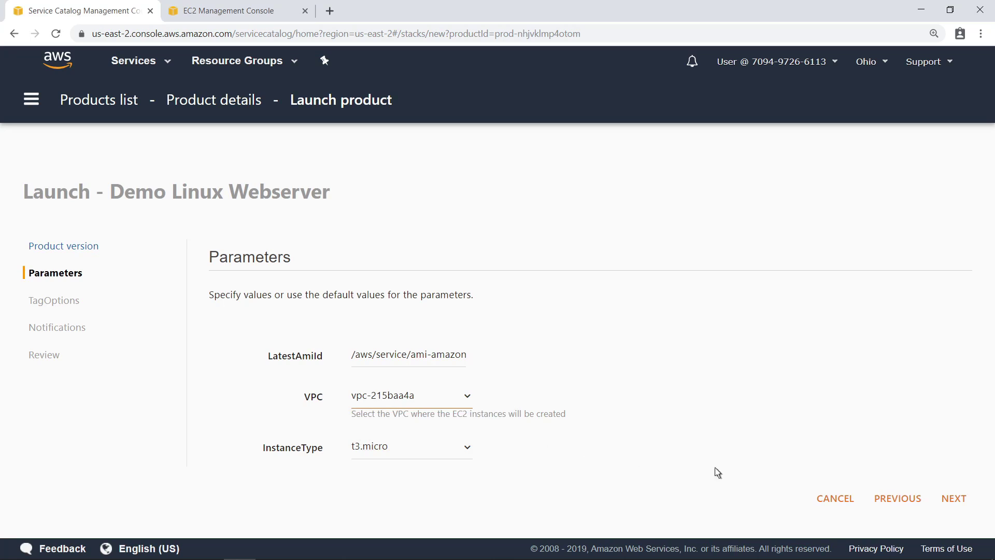
click(954, 499)
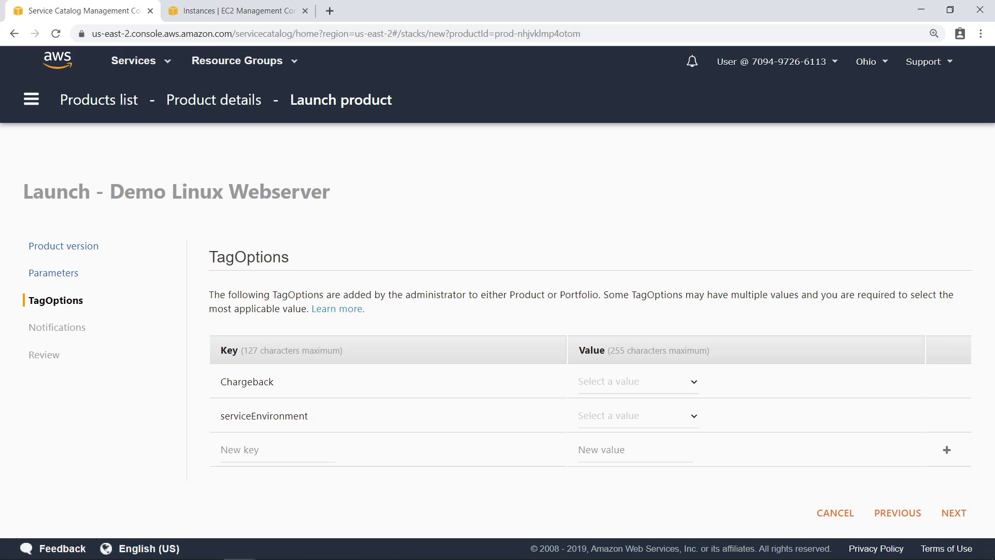
Set Chargeback to DATA-INSIGHTS and serviceEnvironment to DEV, then continue to notifications.
click(693, 391)
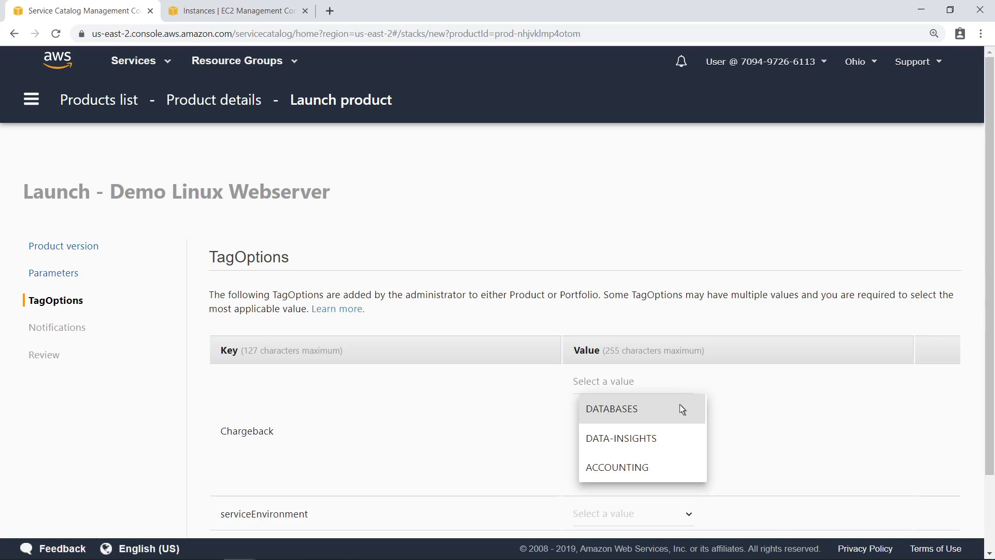
click(659, 438)
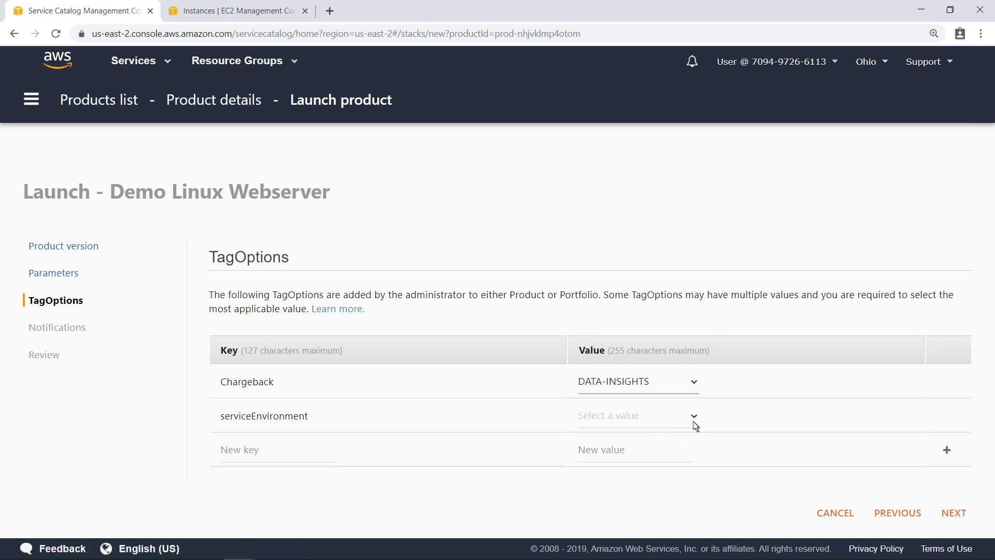
click(696, 425)
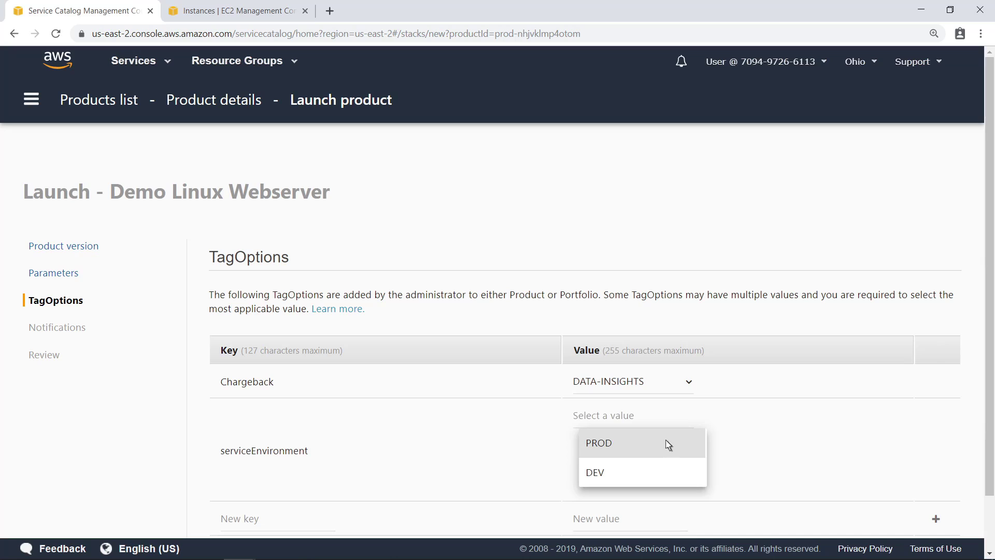
click(609, 479)
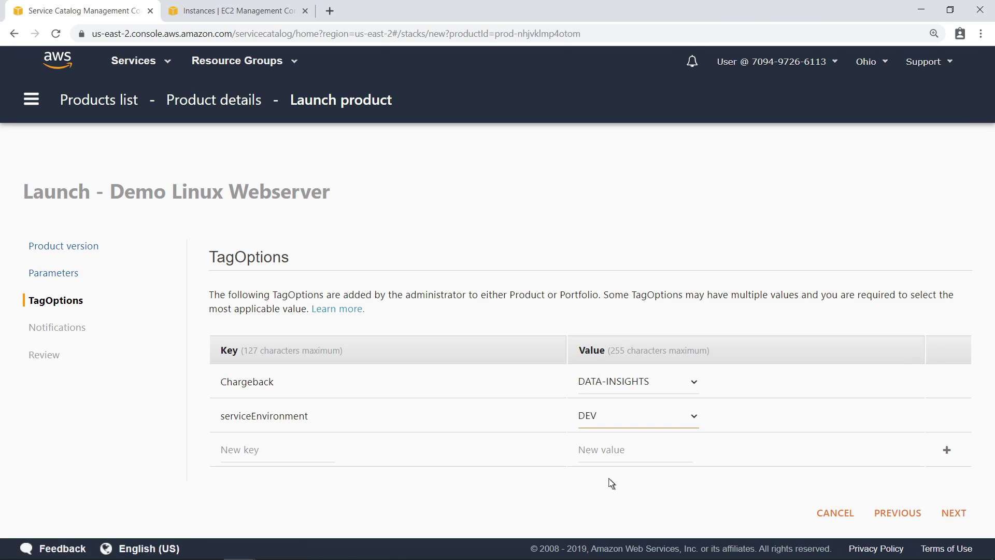
click(943, 513)
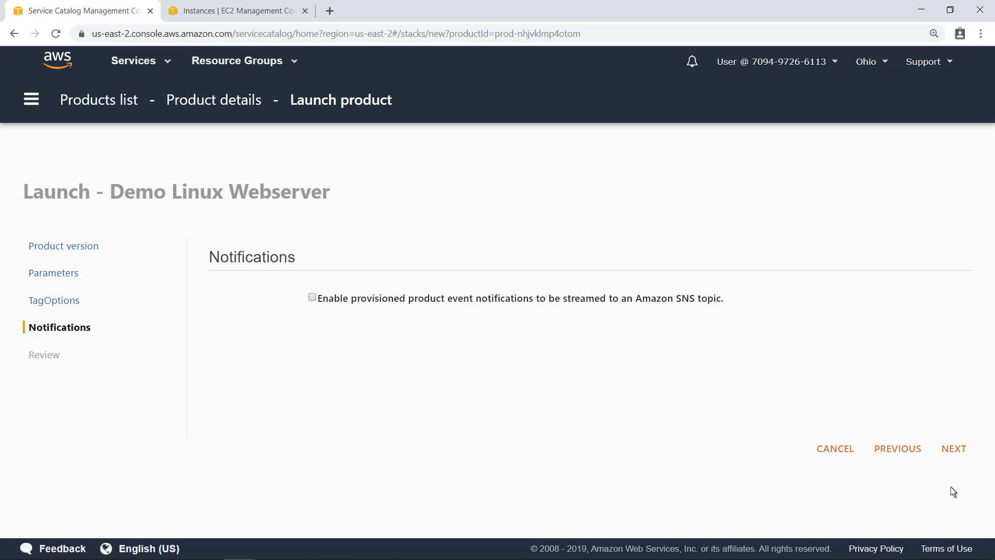
Review the settings and launch SampleWebServer, which begins provisioning.
click(963, 457)
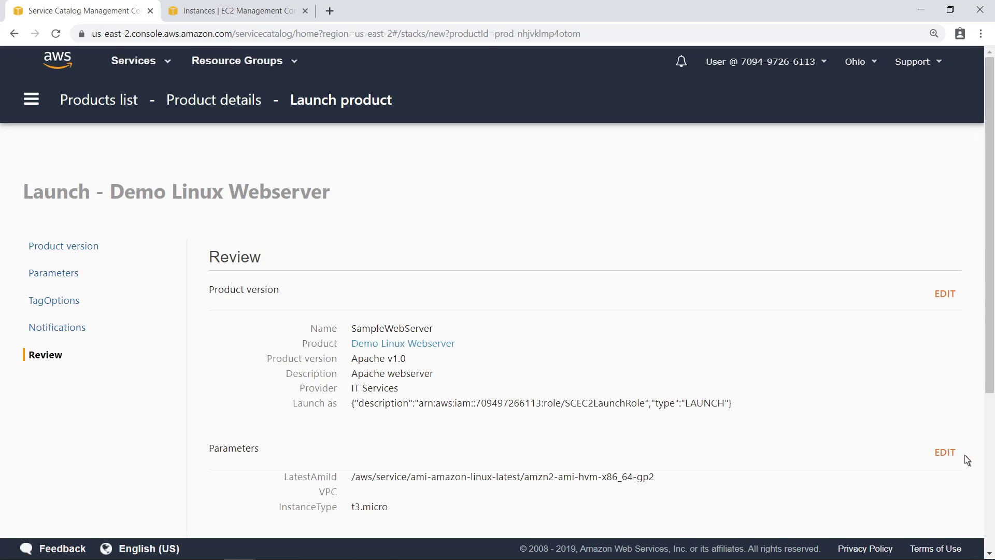
scroll(990, 501, down, 2)
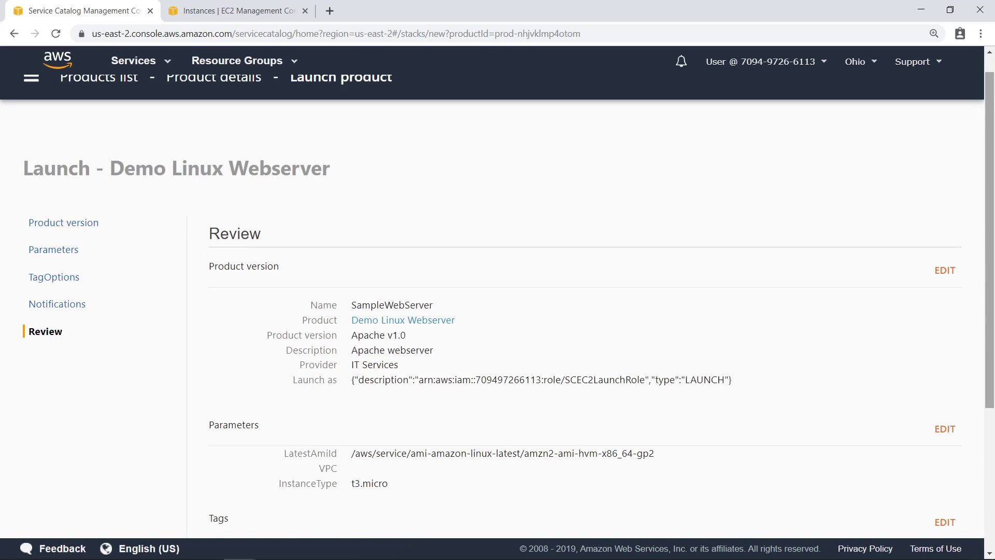
scroll(990, 502, down, 2)
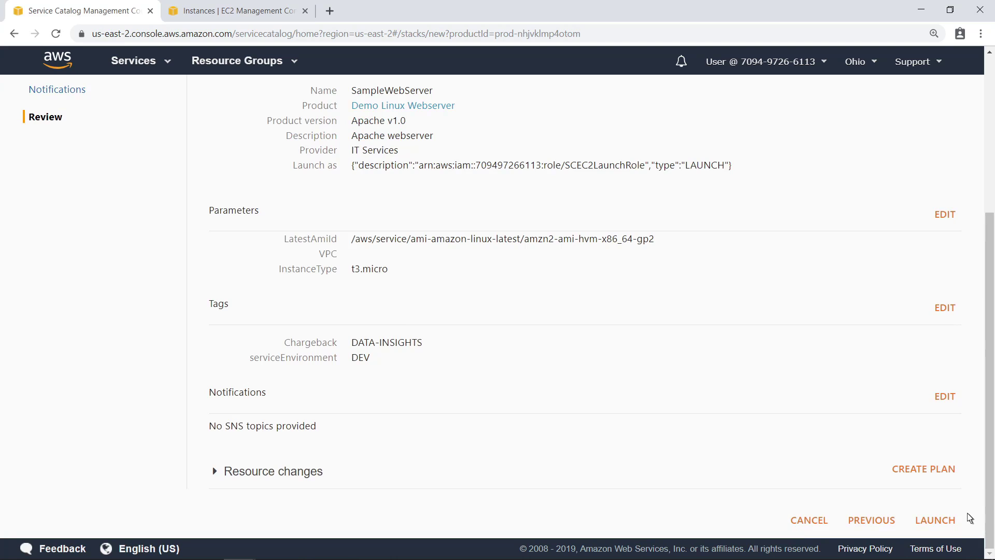
click(935, 520)
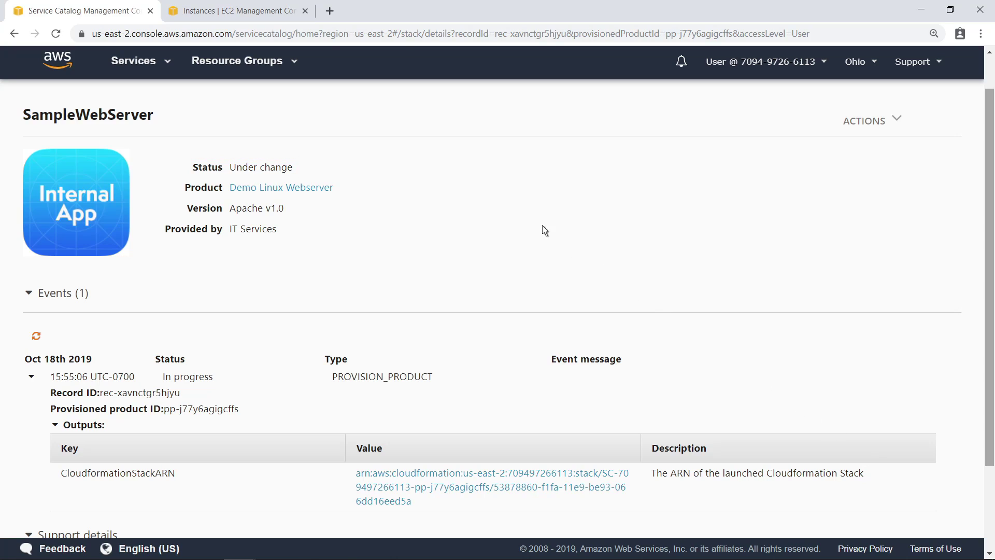
Show the EC2 instances list with the running EC2-Apache instance.
click(245, 21)
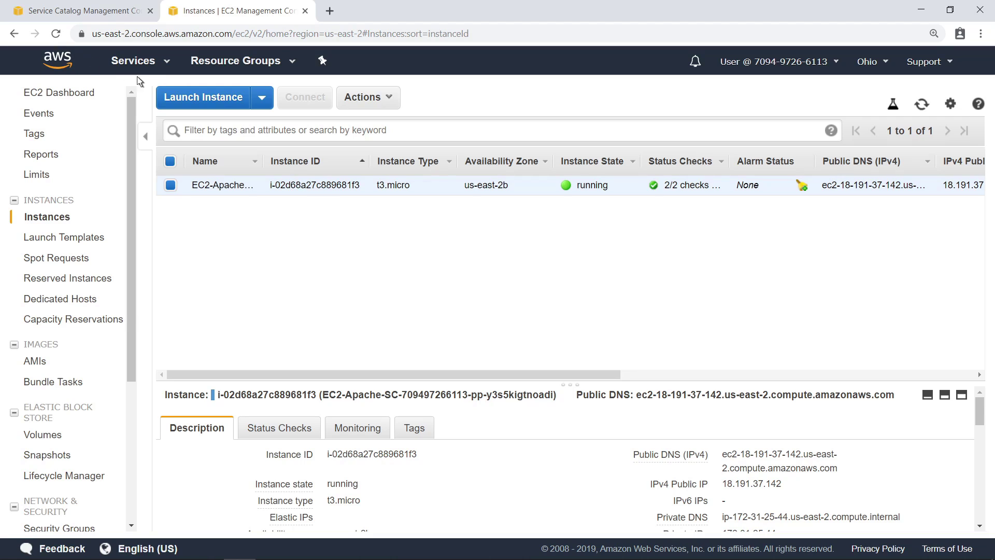
Attempt a direct EC2 launch of an Amazon Linux 2 instance, acknowledging the key pair, which is denied as unauthorized.
click(205, 98)
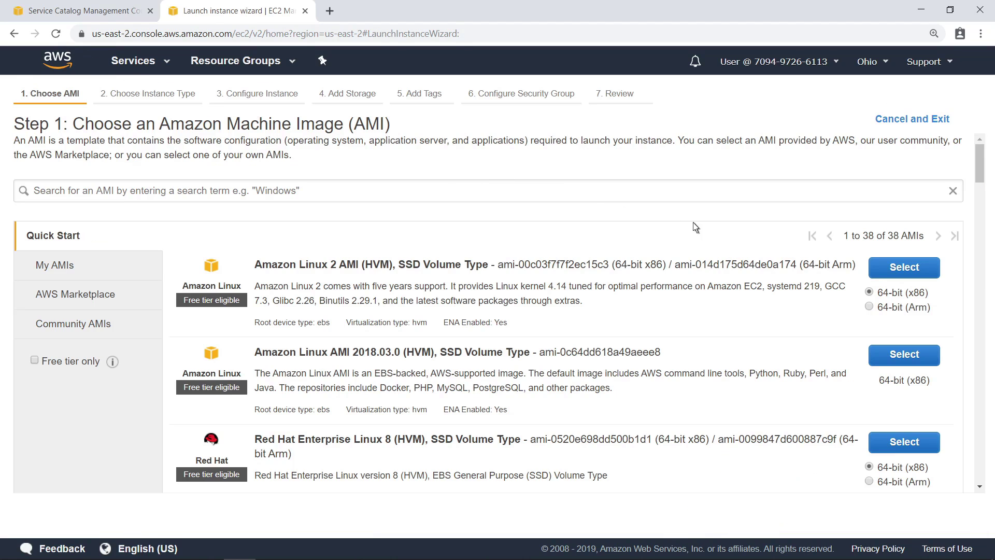
click(897, 275)
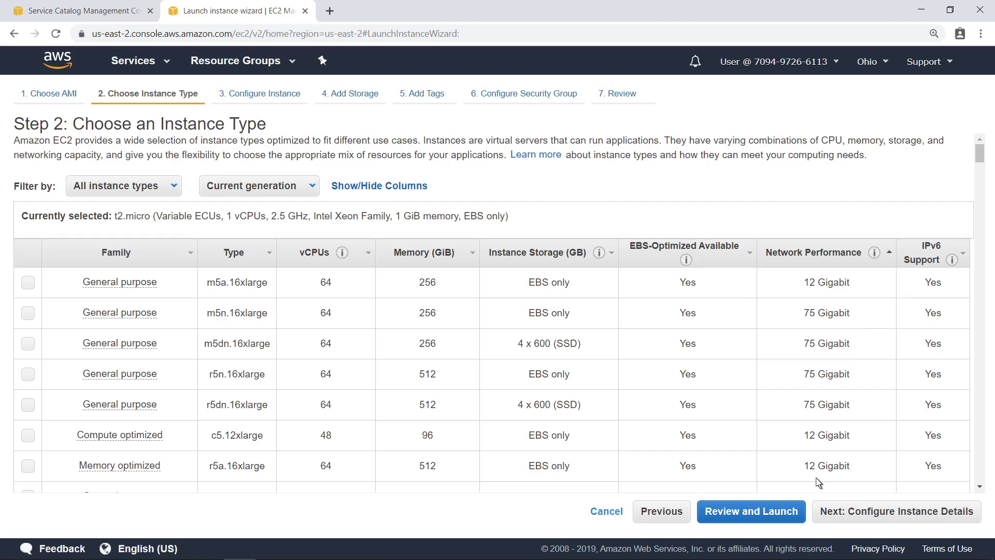
click(802, 518)
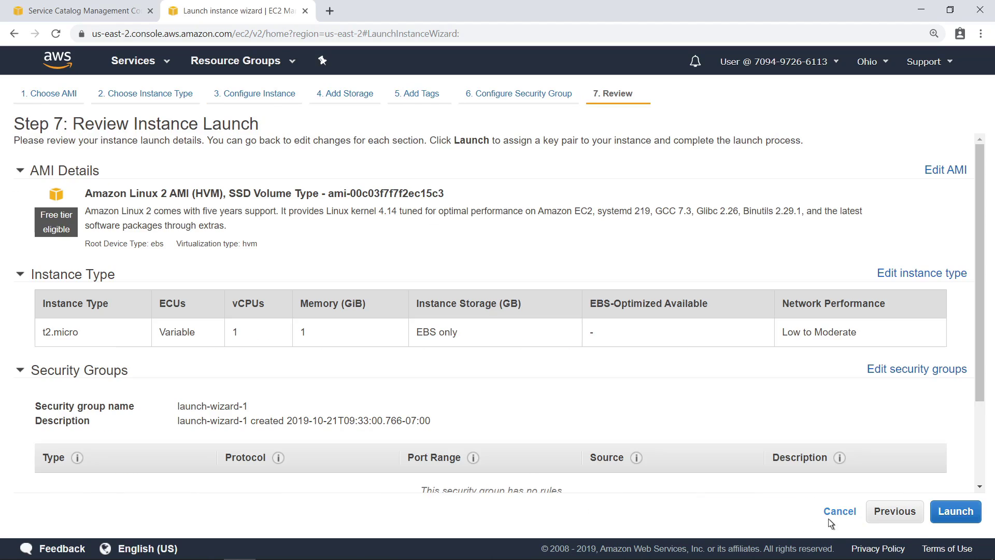
click(945, 517)
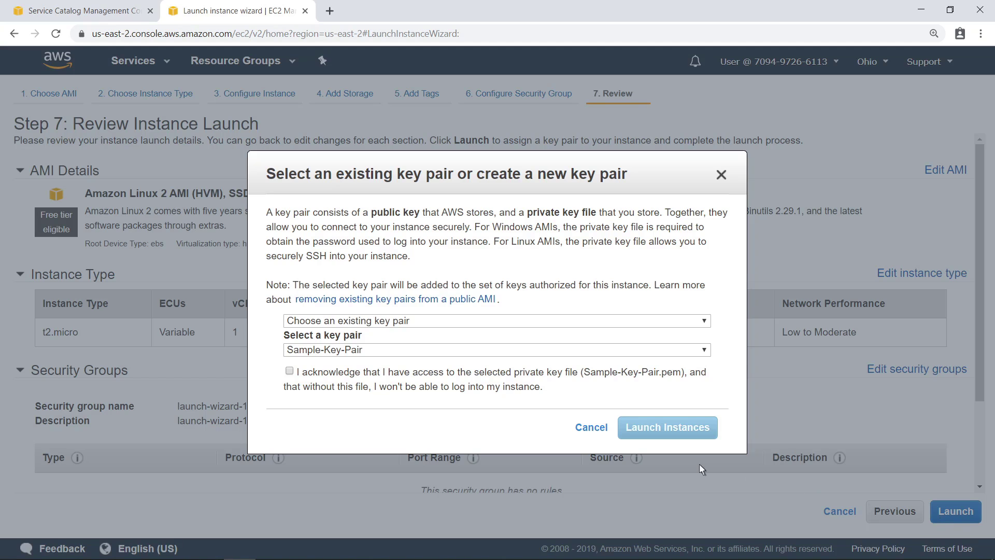
click(289, 373)
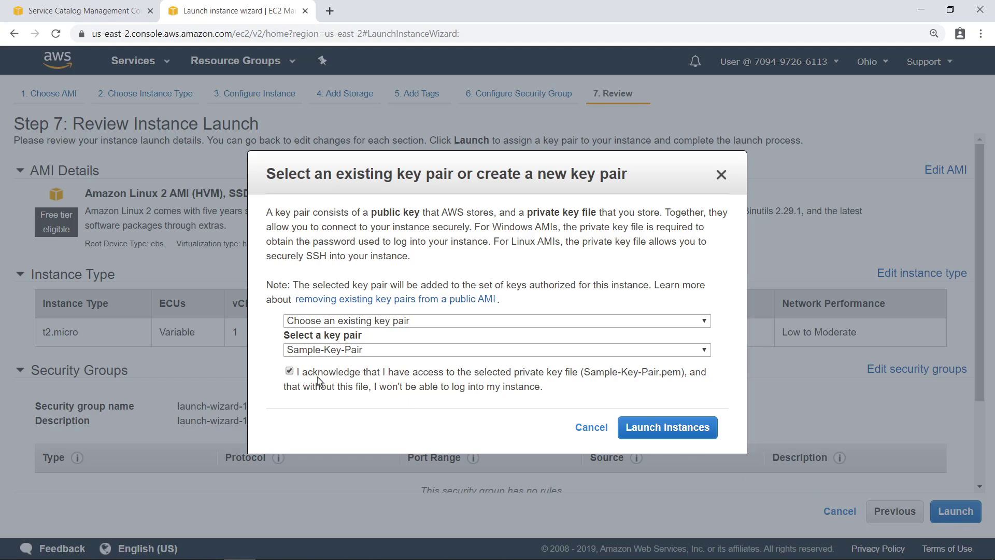
click(627, 427)
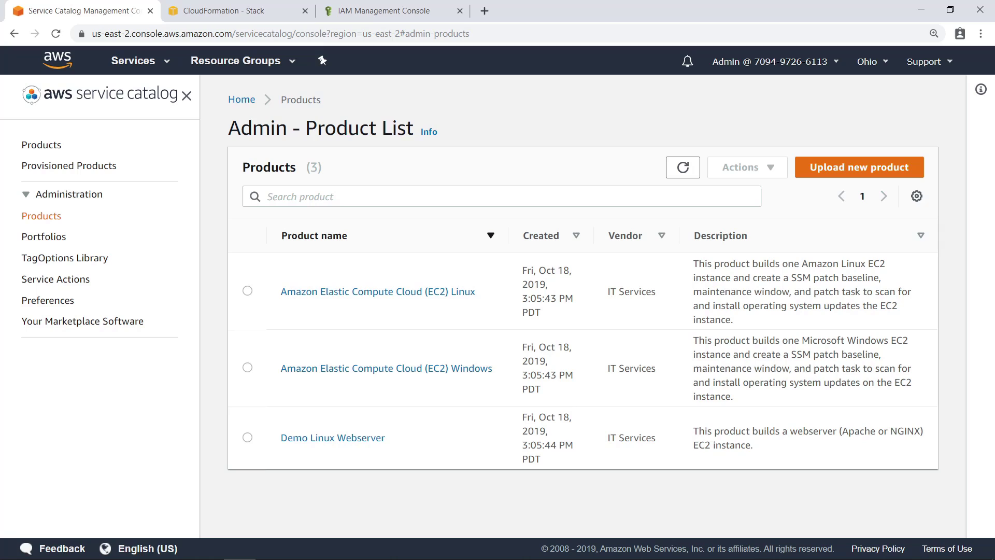
Enter new product SampleEC2Product with its description, provided by Cloud Team, and advance to version details.
click(806, 177)
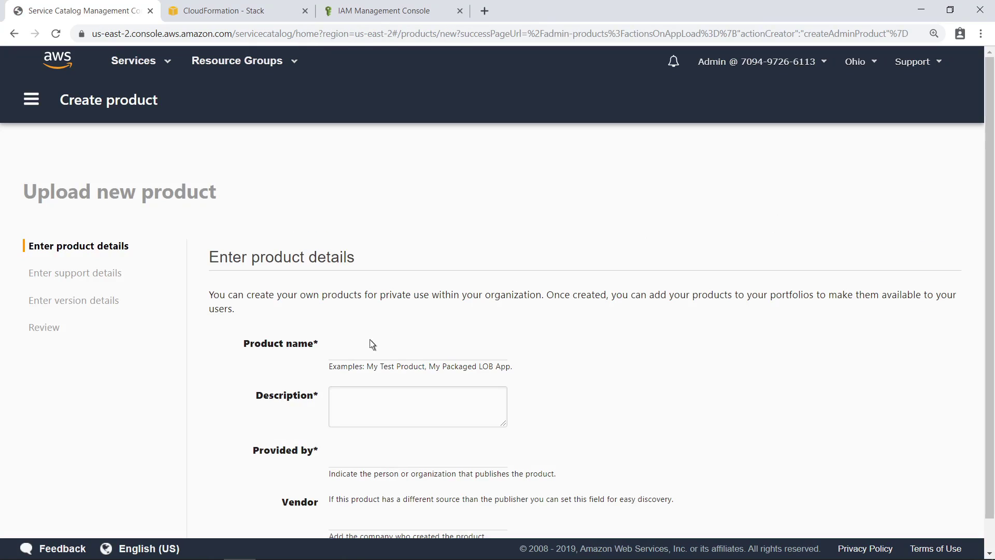
text(SampleEC2Product)
key(Tab)
text(Service Catal)
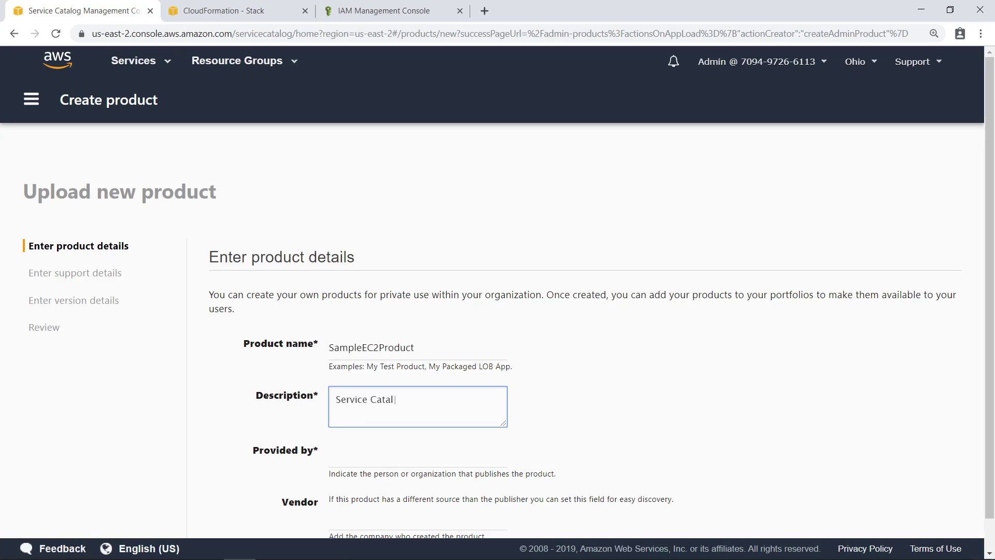
text(og EC2 Product)
key(Tab)
text(Cloud Team)
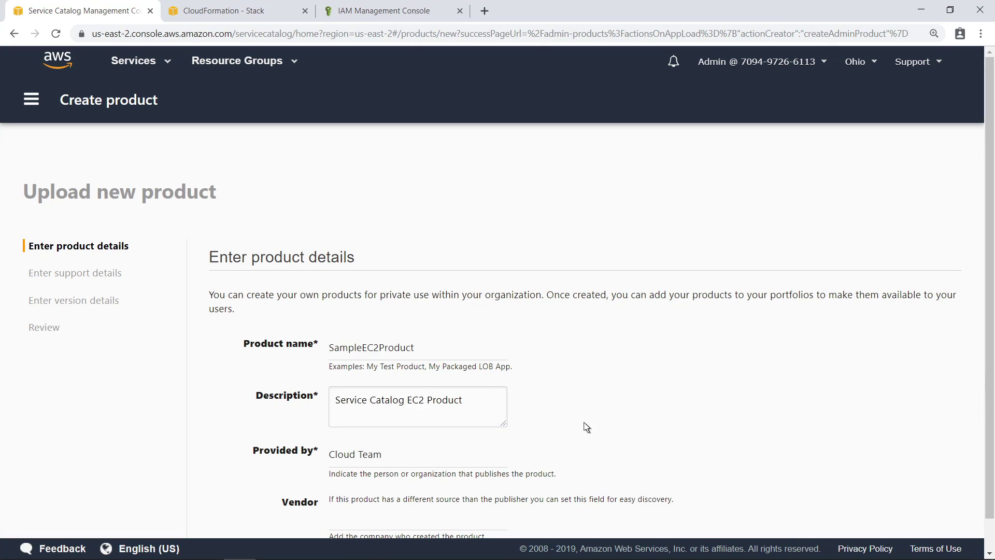
click(988, 550)
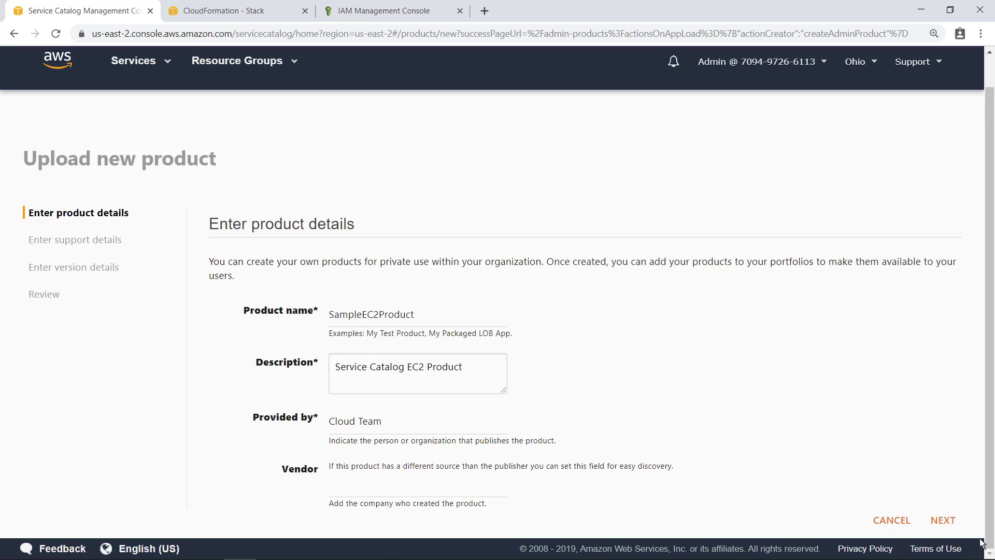
click(957, 525)
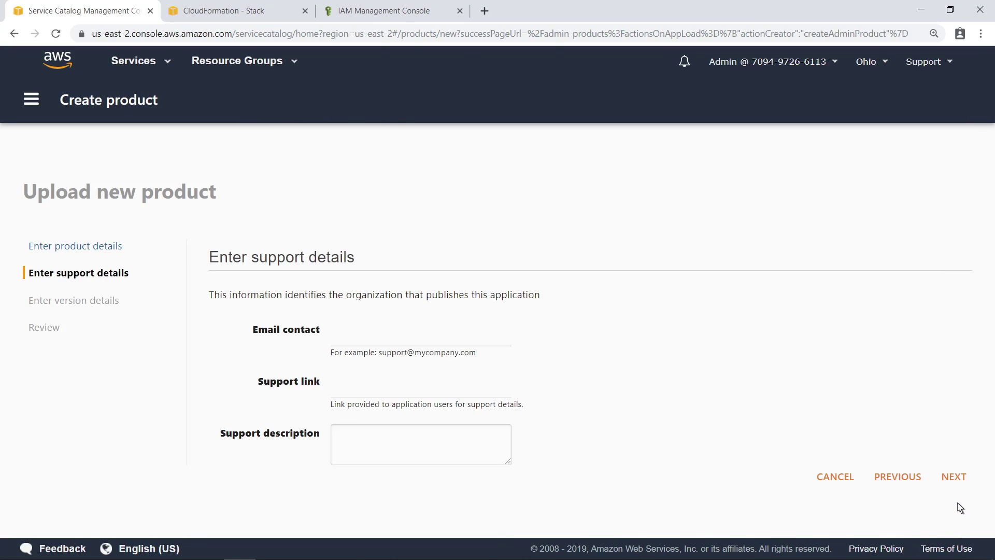
click(955, 477)
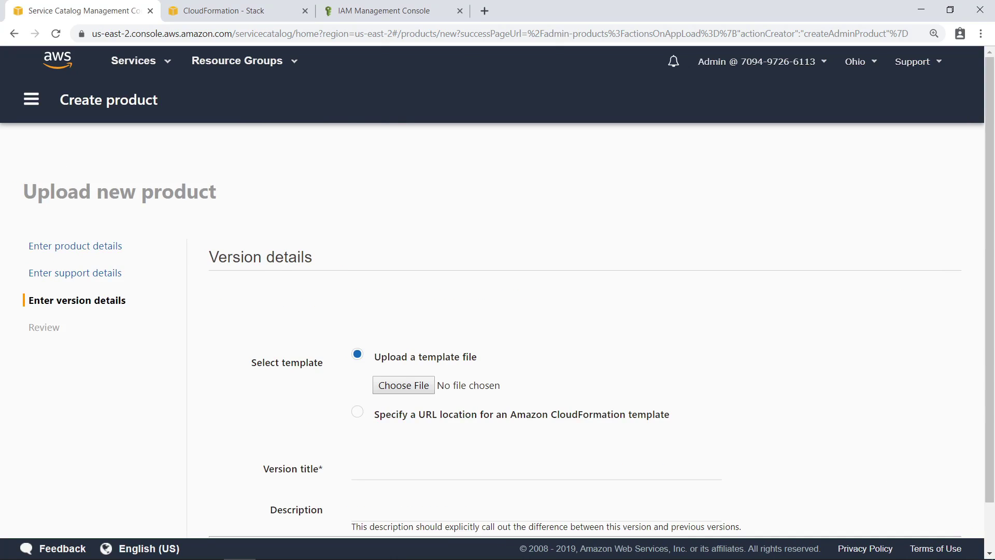